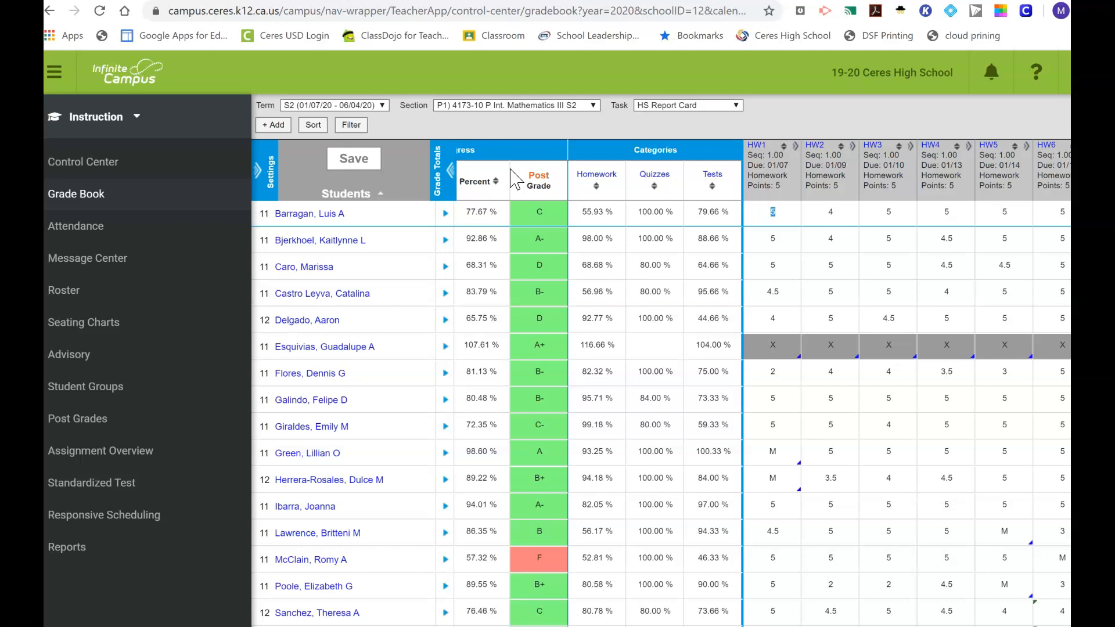
Post the in-progress grades of section P1) 4173-10 to term S2 and task HS Report Card, acknowledging the warning
{"action": "left_click", "coordinate": [87, 195]}
{"action": "scroll", "coordinate": [529, 381], "scroll_direction": "down", "scroll_amount": 3}
{"action": "scroll", "coordinate": [530, 381], "scroll_direction": "up", "scroll_amount": 3}
{"action": "left_click", "coordinate": [544, 184]}
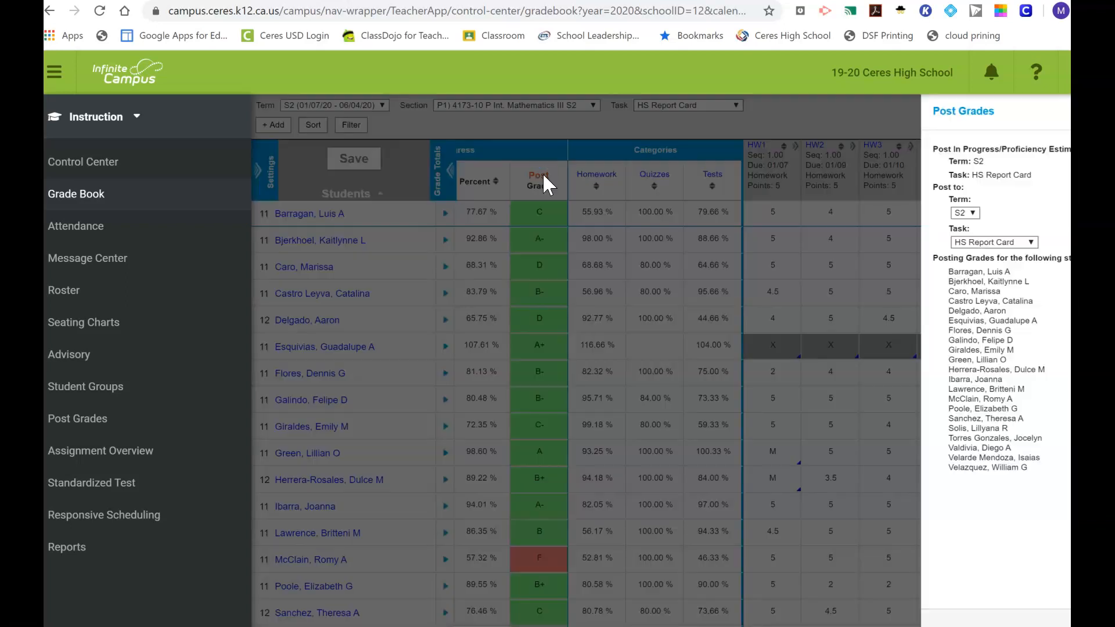
{"action": "left_click", "coordinate": [714, 215]}
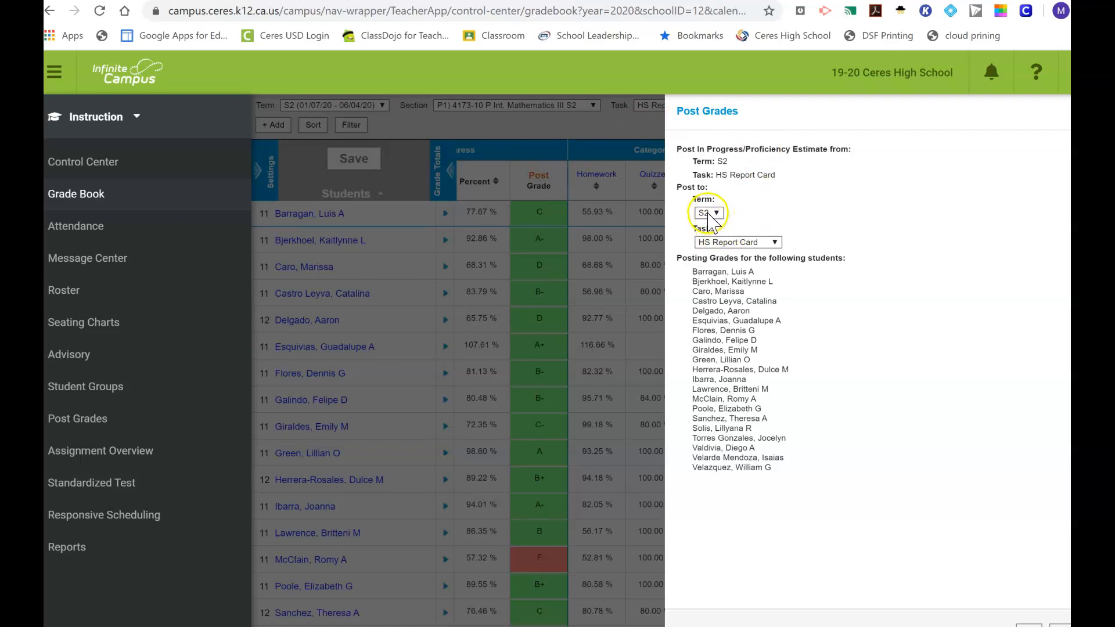
{"action": "left_click", "coordinate": [734, 242]}
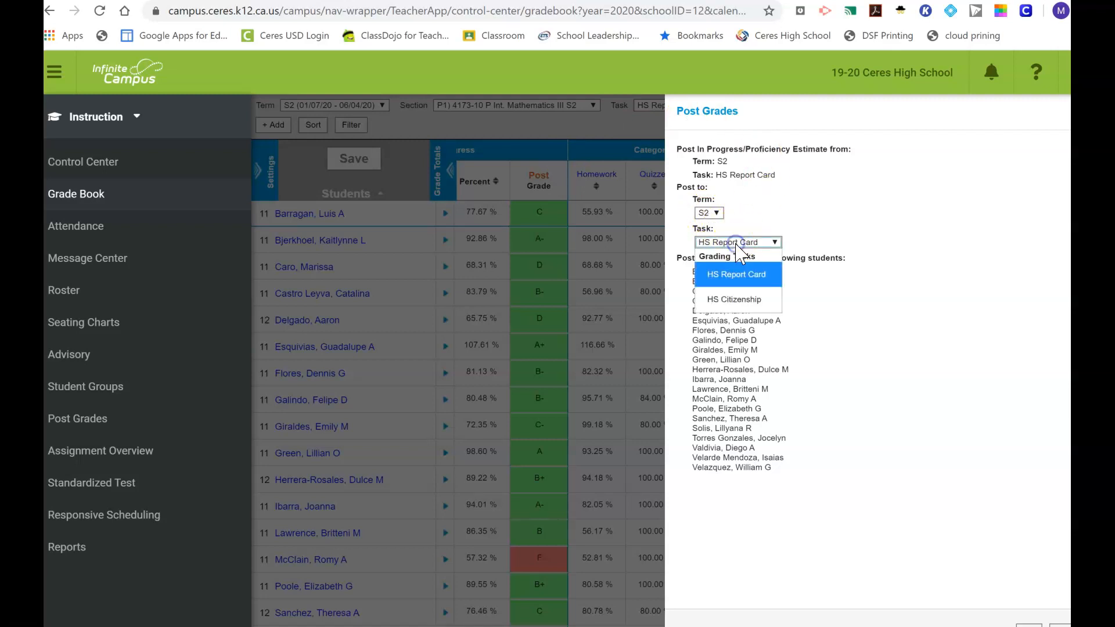
{"action": "left_click", "coordinate": [737, 276]}
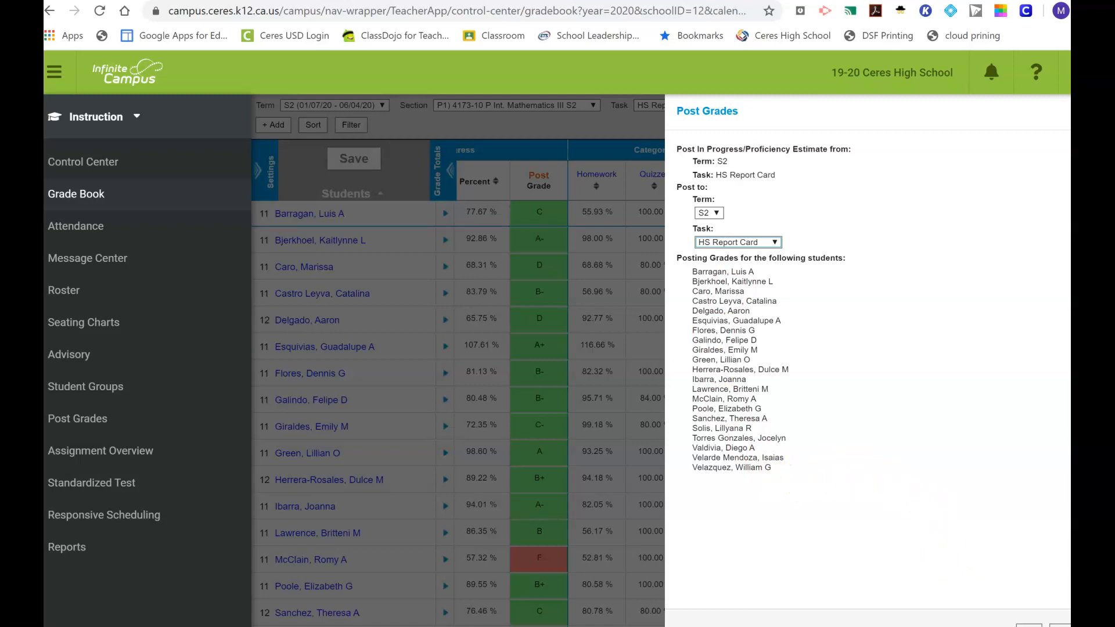
{"action": "left_click", "coordinate": [1029, 625]}
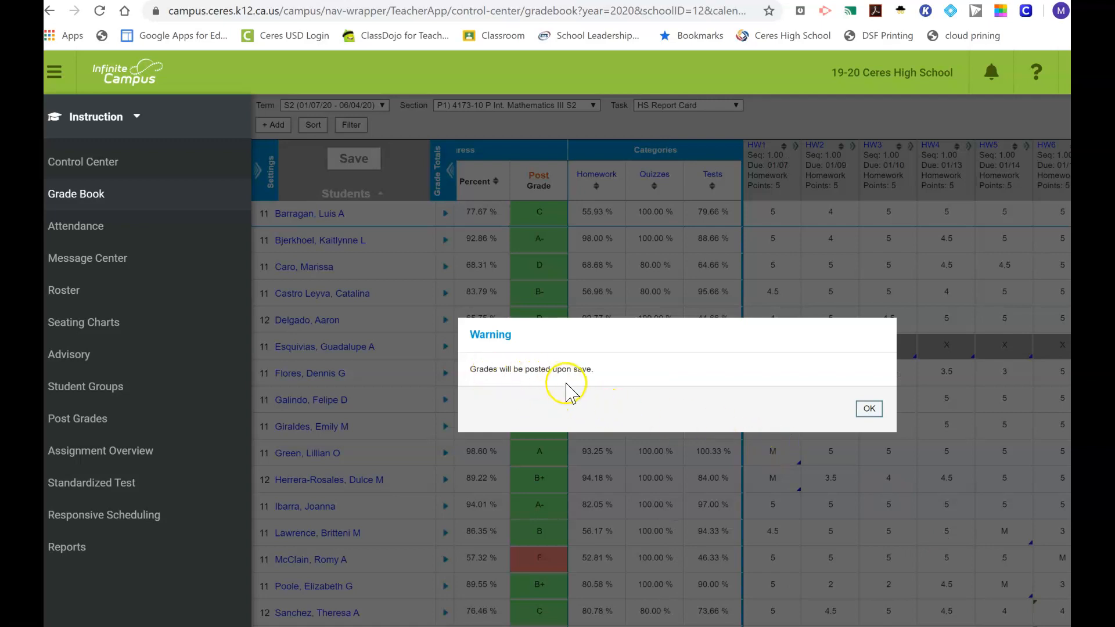
{"action": "left_click", "coordinate": [875, 408]}
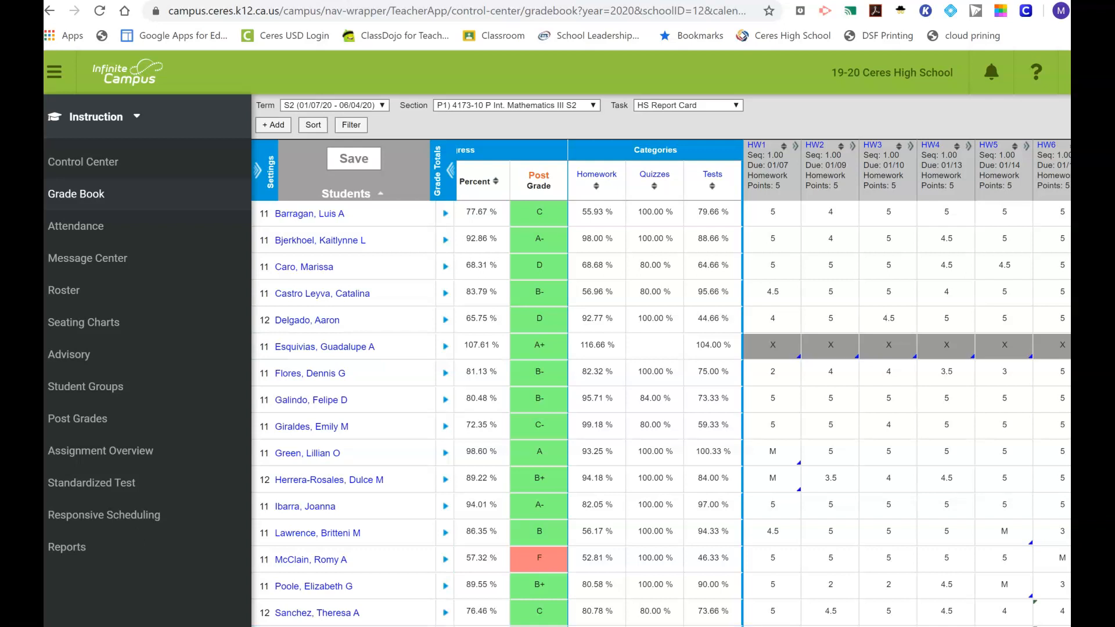
Set the first student's posted grade to CR in the Grade Book
{"action": "scroll", "coordinate": [765, 384], "scroll_direction": "left", "scroll_amount": 5}
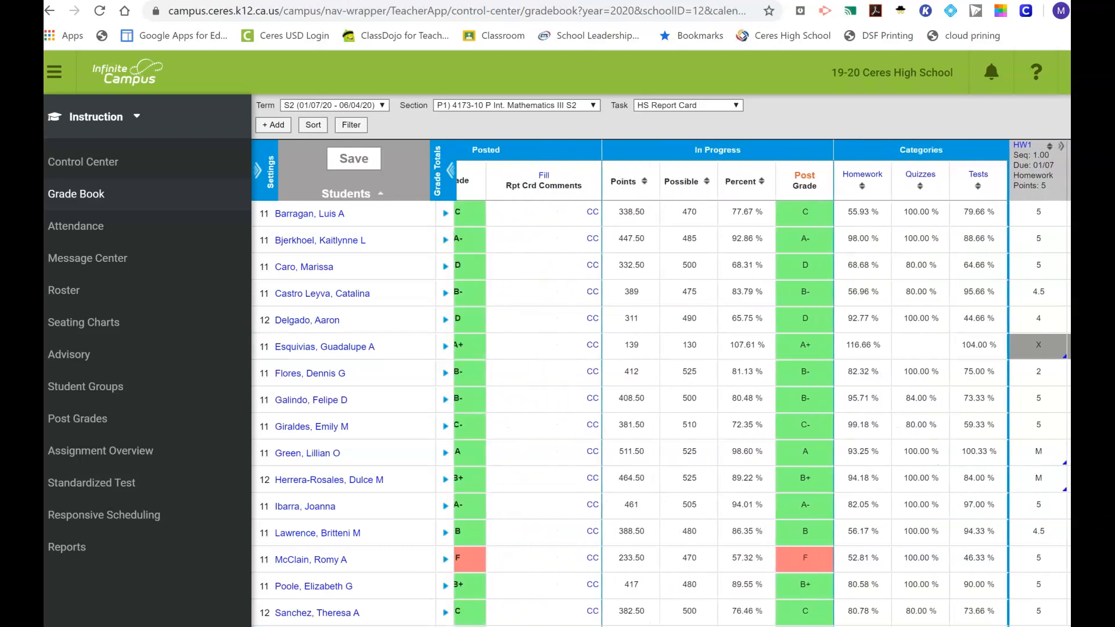
{"action": "scroll", "coordinate": [765, 383], "scroll_direction": "left", "scroll_amount": 3}
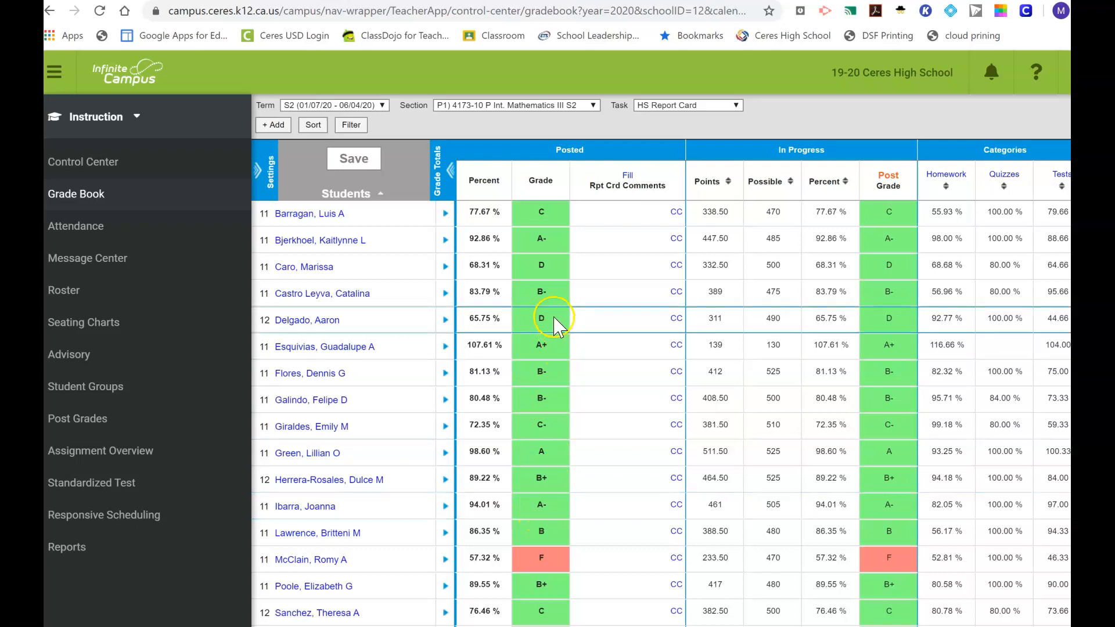
{"action": "left_click", "coordinate": [552, 220]}
{"action": "left_click", "coordinate": [556, 218]}
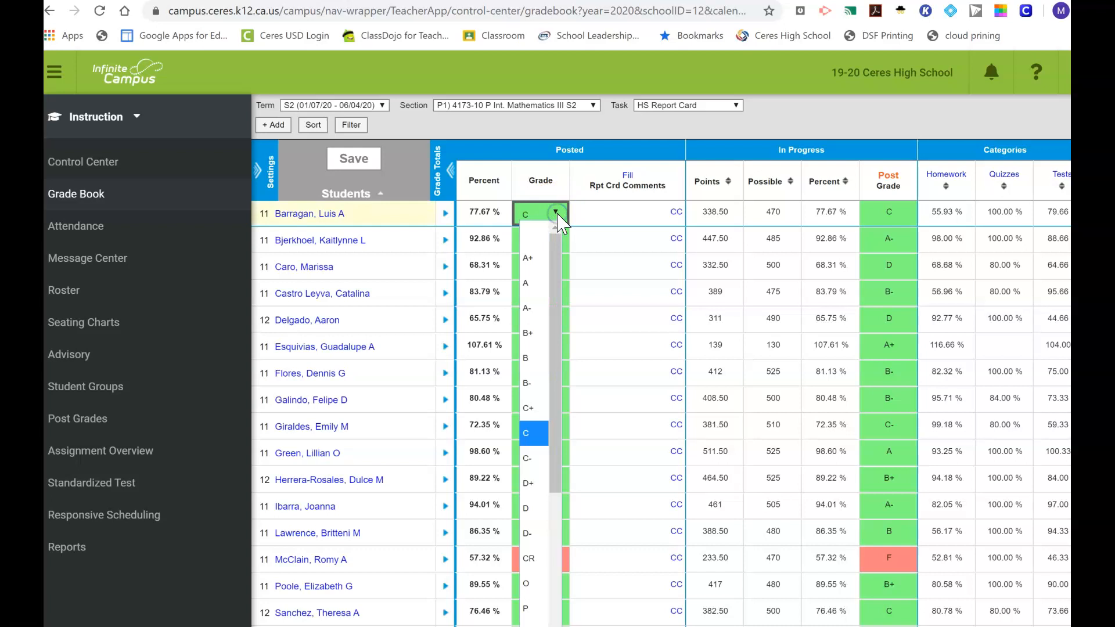
{"action": "left_click", "coordinate": [529, 559]}
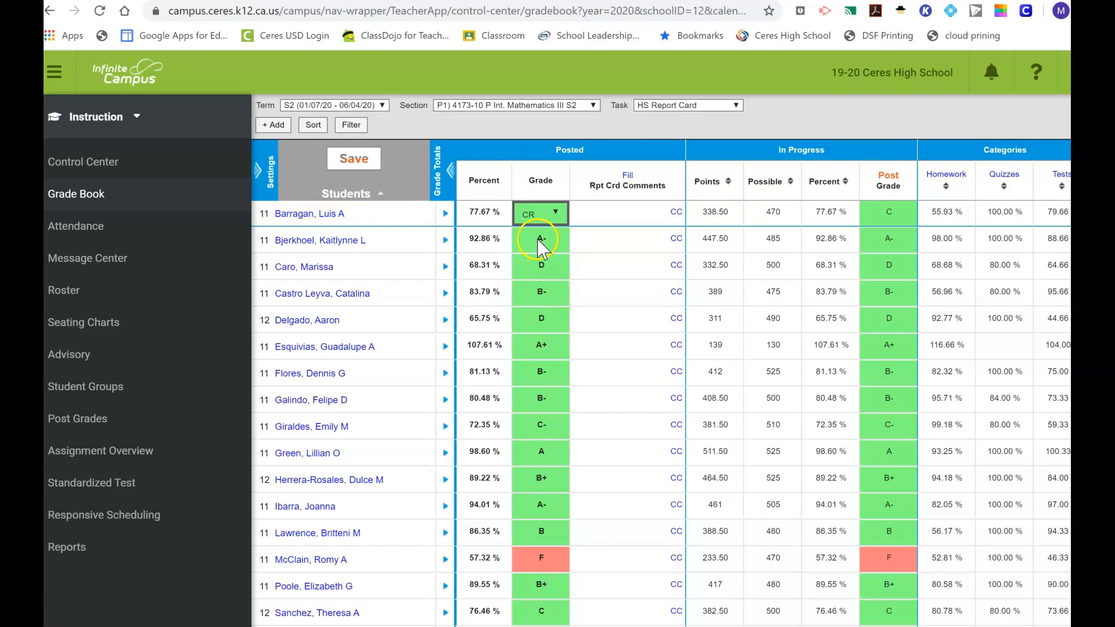
Set the posted grades of the students with 68.31 %, 83.79 %, 65.75 % and 72.35 % to CR
{"action": "left_click", "coordinate": [546, 268]}
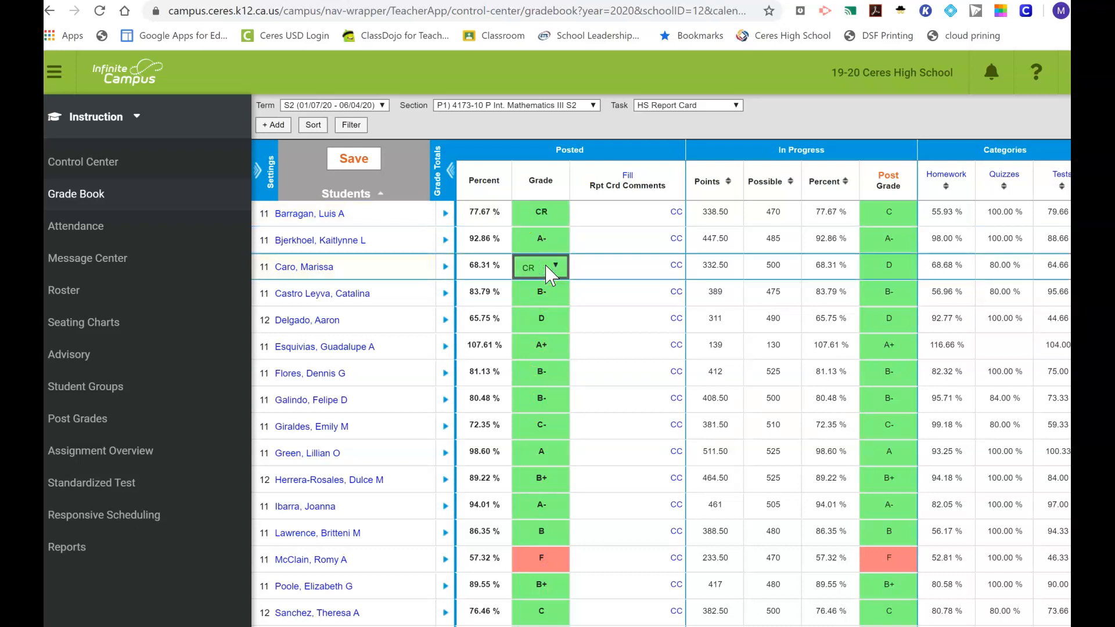
{"action": "left_click", "coordinate": [545, 307]}
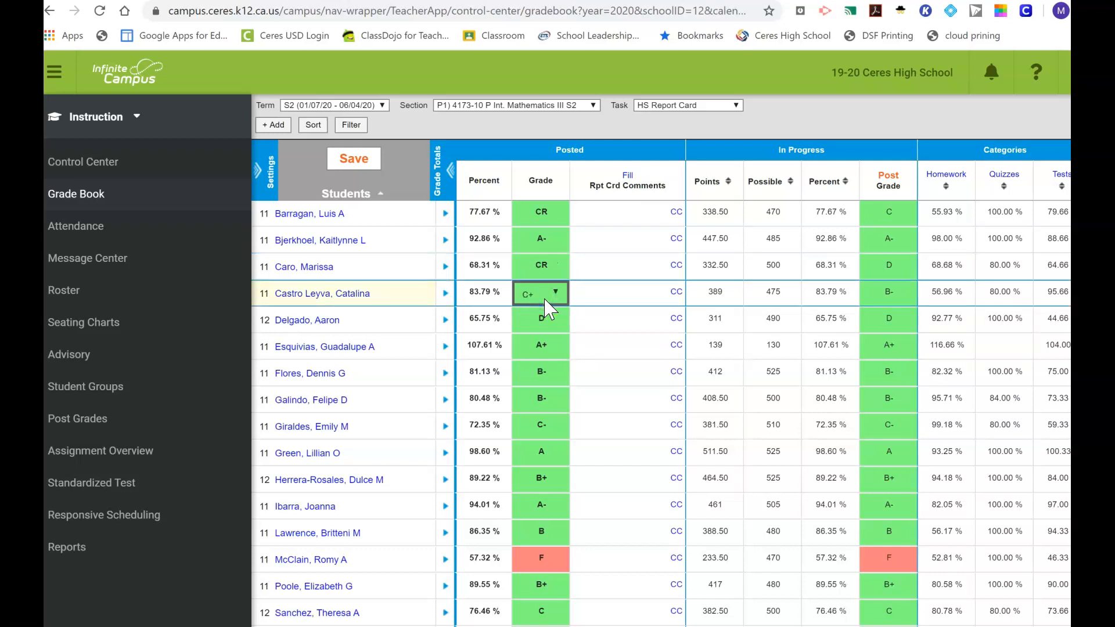
{"action": "left_click", "coordinate": [549, 335]}
{"action": "type", "text": "cr"}
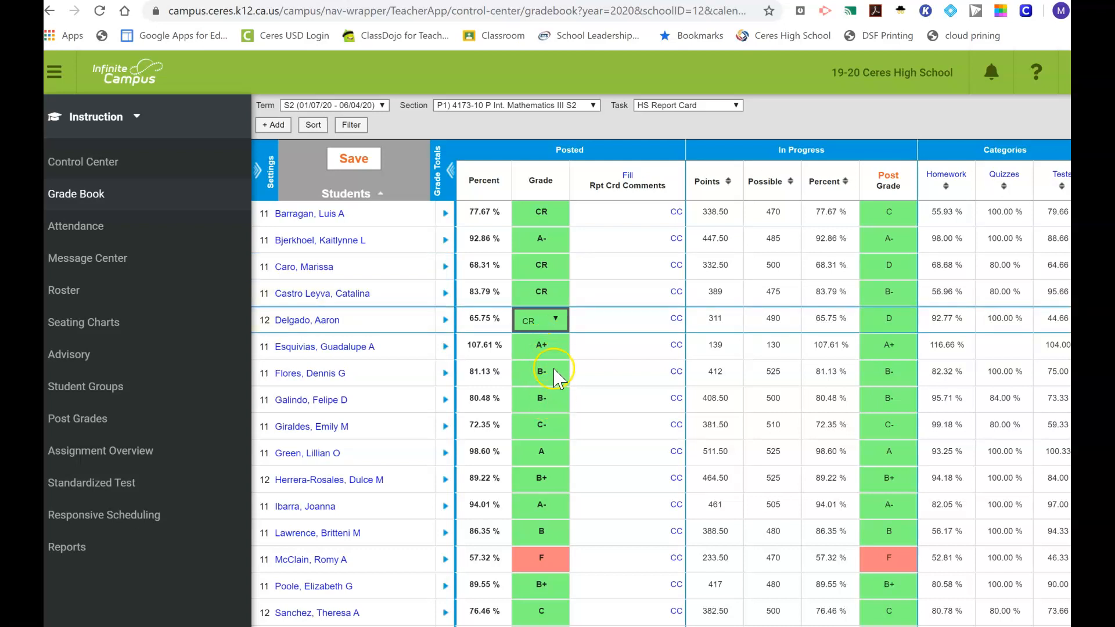
{"action": "left_click", "coordinate": [549, 429]}
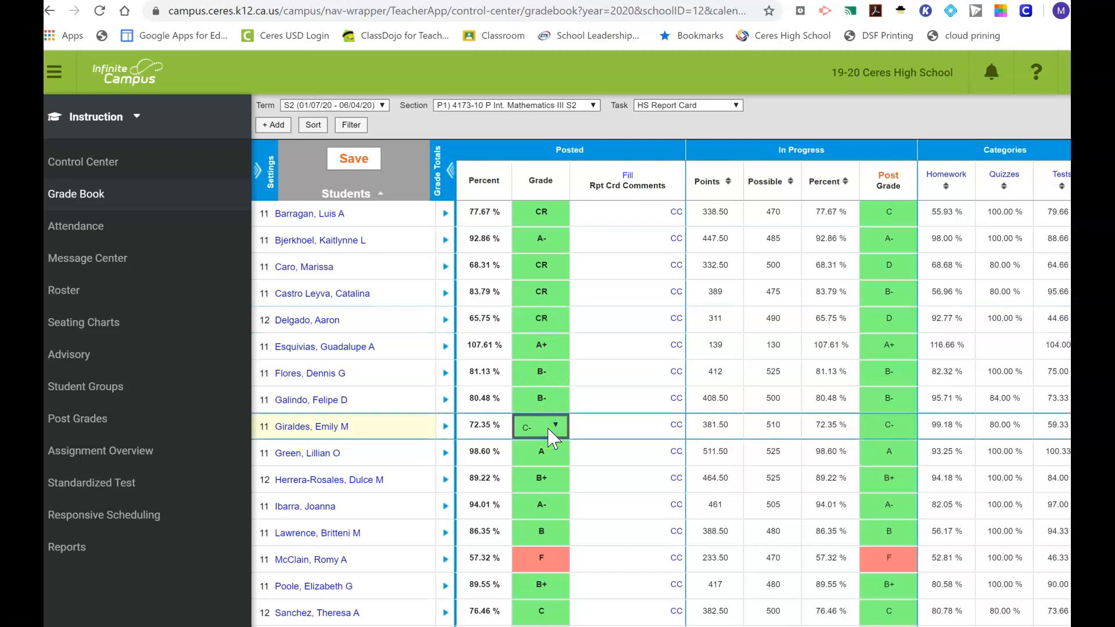
{"action": "left_click", "coordinate": [554, 463]}
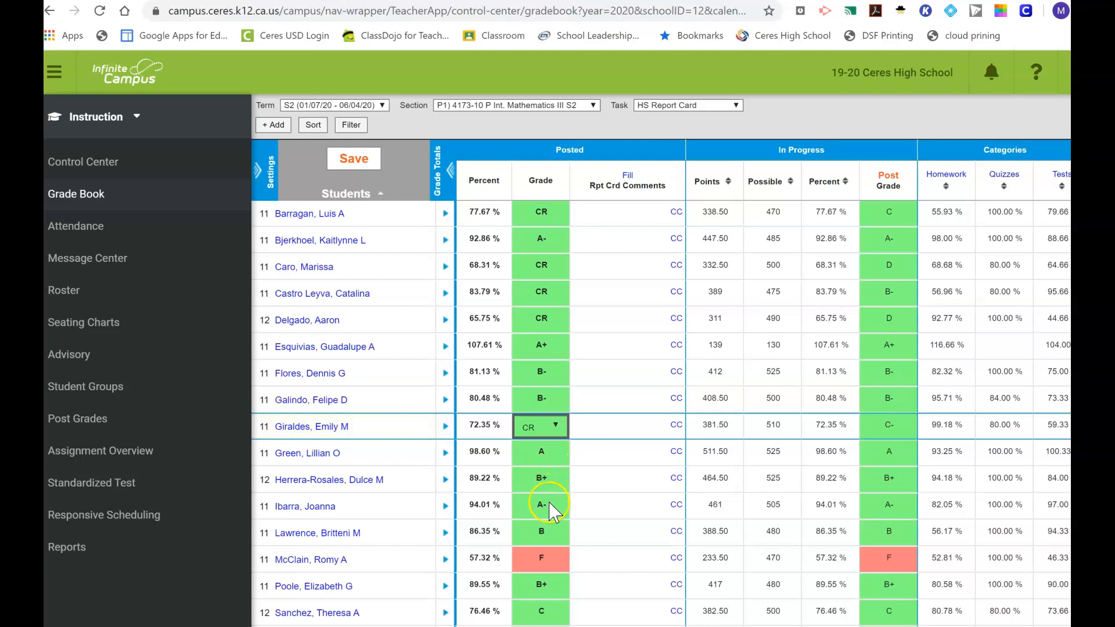
Set the posted grade of the failing student with 57.32 % to NC
{"action": "left_click", "coordinate": [549, 559]}
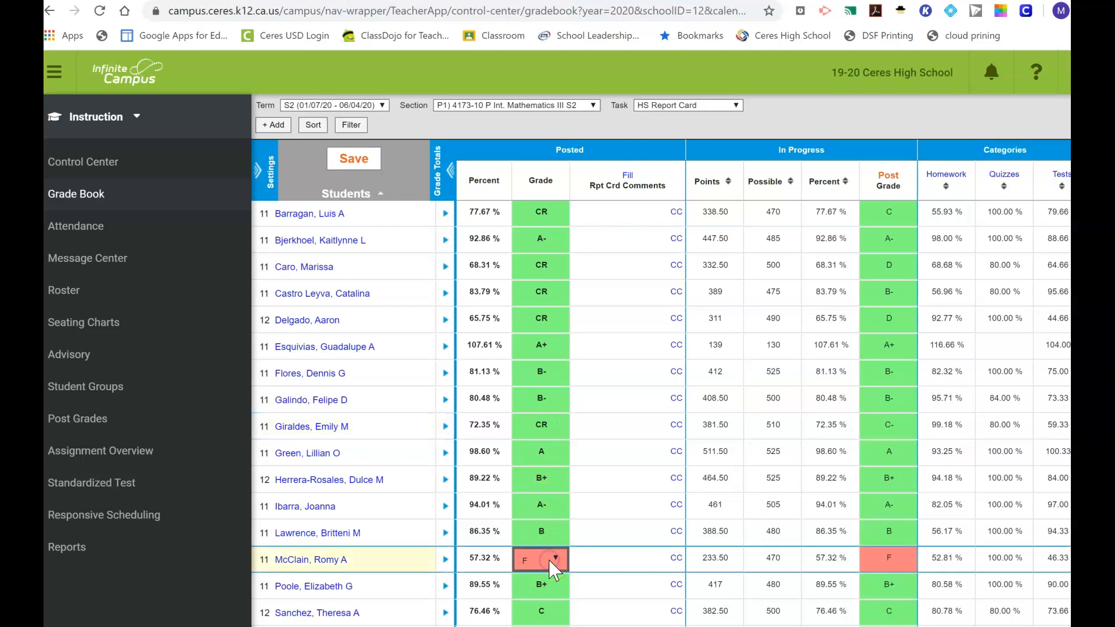
{"action": "left_click", "coordinate": [555, 558]}
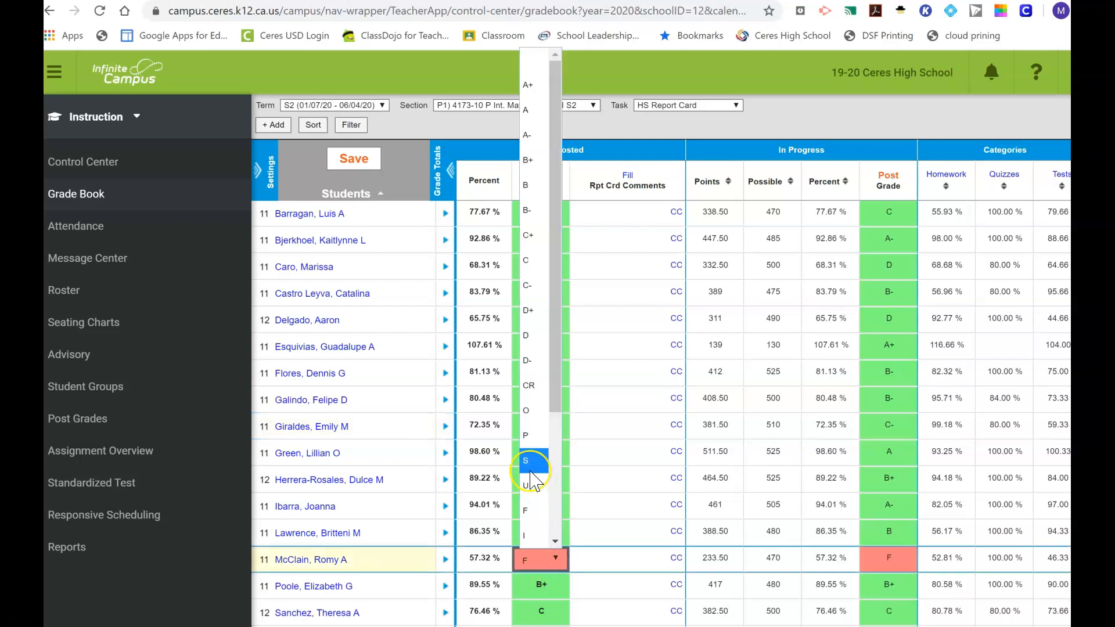
{"action": "left_click", "coordinate": [533, 412]}
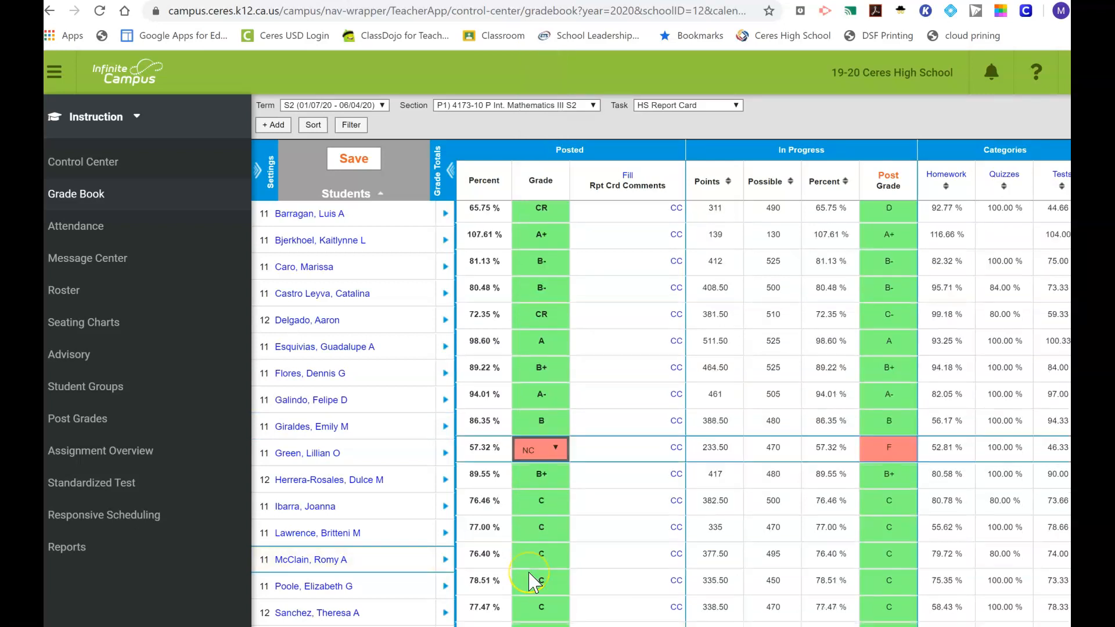
Set the posted grades of the students with 76.46 % and 77.00 % to CR and save the grade book
{"action": "scroll", "coordinate": [530, 580], "scroll_direction": "down", "scroll_amount": 2}
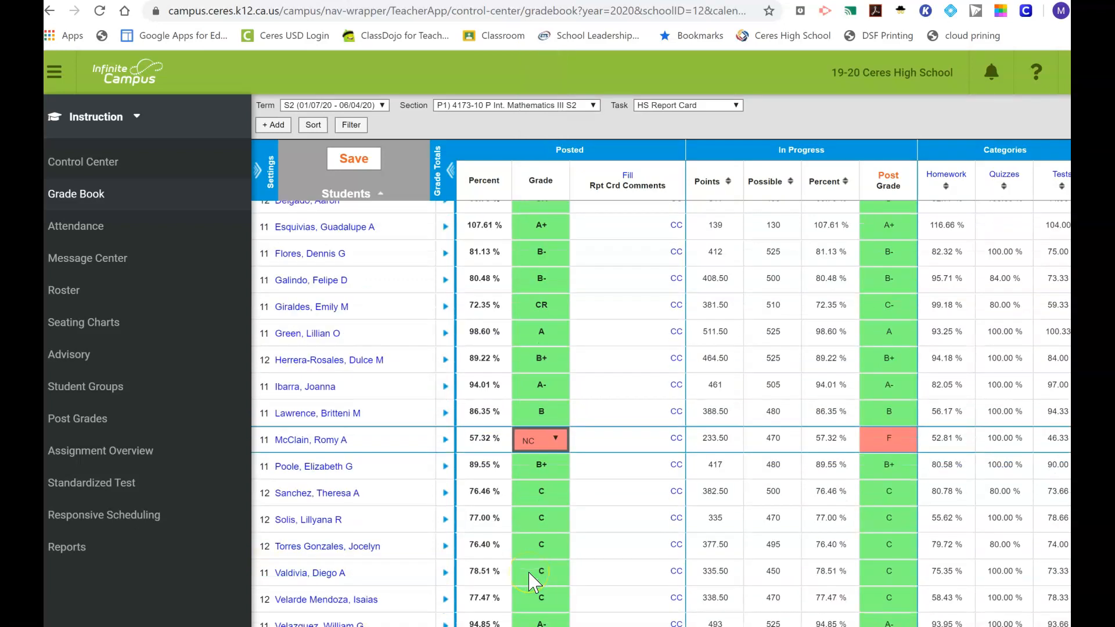
{"action": "left_click", "coordinate": [553, 491]}
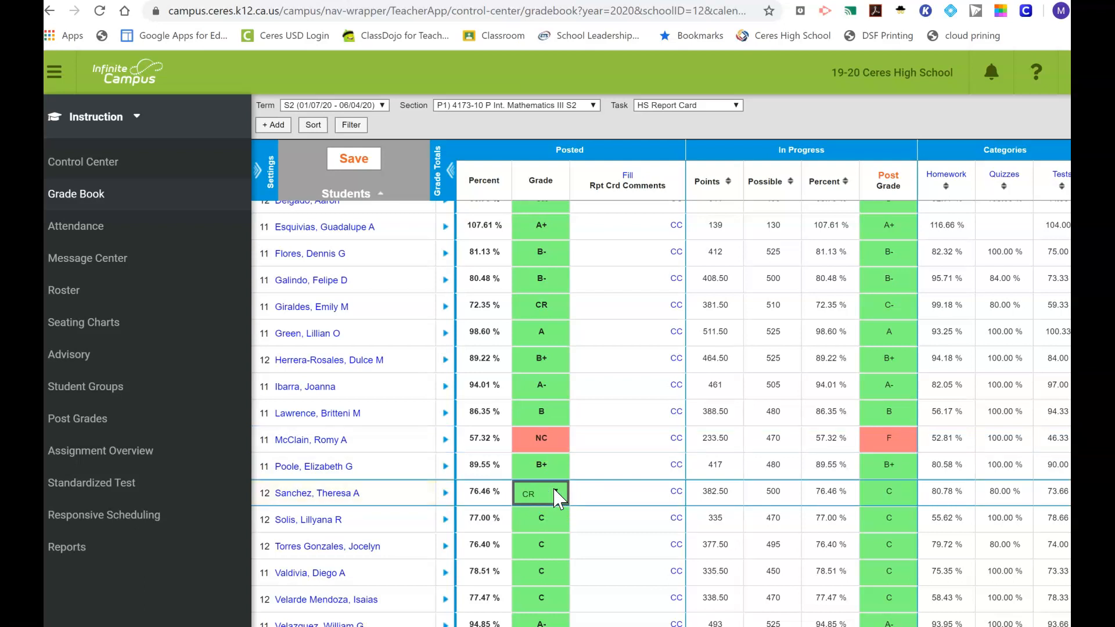
{"action": "left_click", "coordinate": [554, 516]}
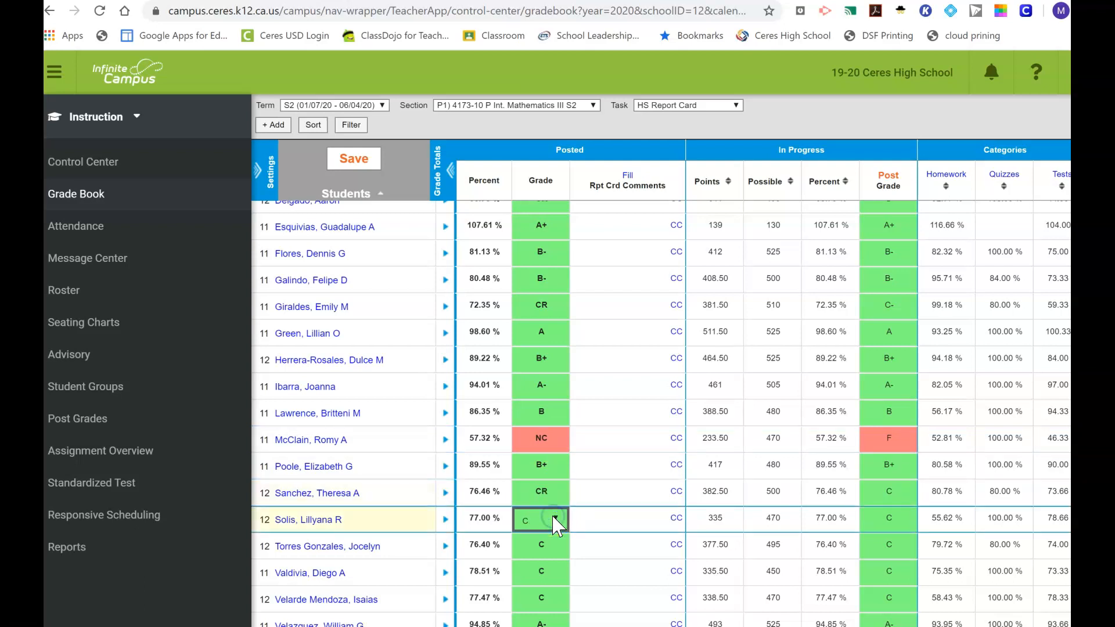
{"action": "left_click", "coordinate": [555, 520]}
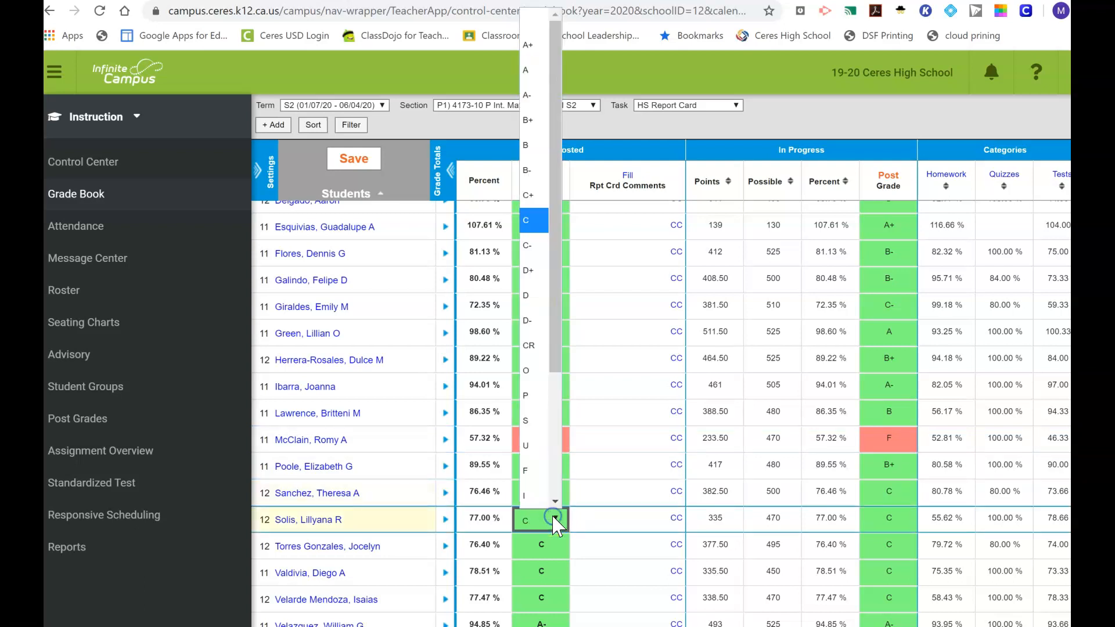
{"action": "left_click", "coordinate": [529, 346]}
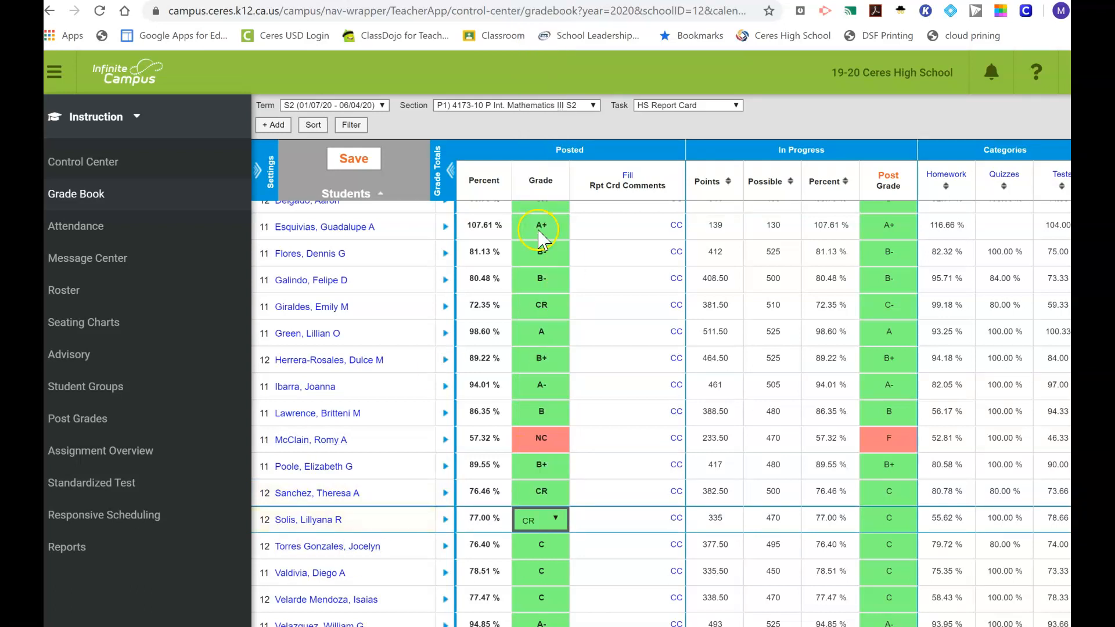
{"action": "left_click", "coordinate": [374, 161]}
{"action": "left_click", "coordinate": [365, 166]}
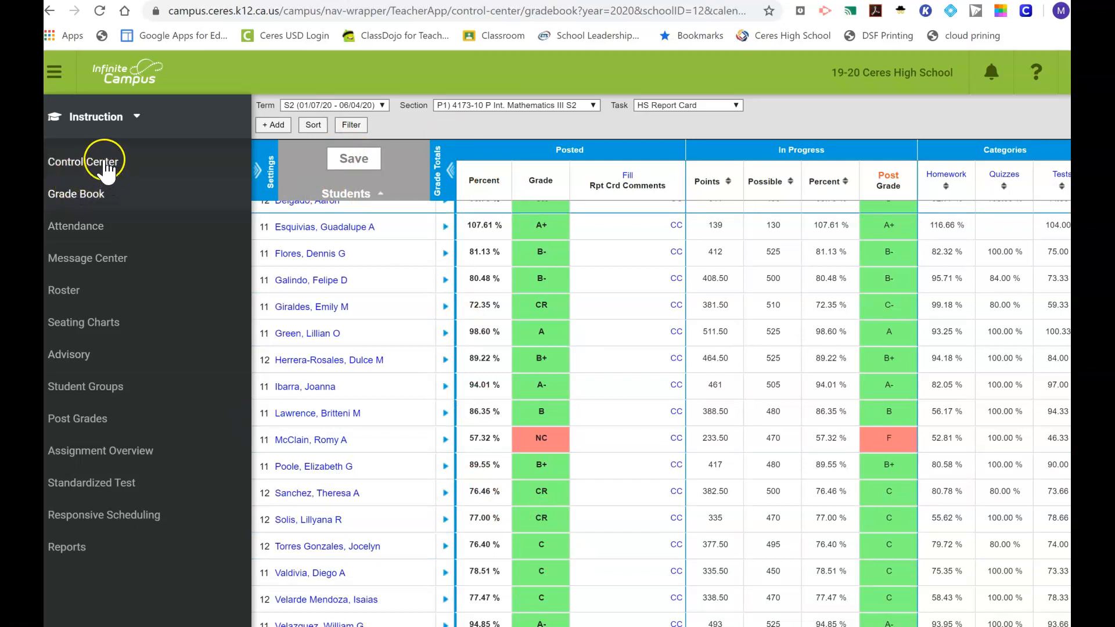
Open the Post Grades page and switch it to section P2) 4173-20 P Int. Mathematics III S2
{"action": "left_click", "coordinate": [79, 419]}
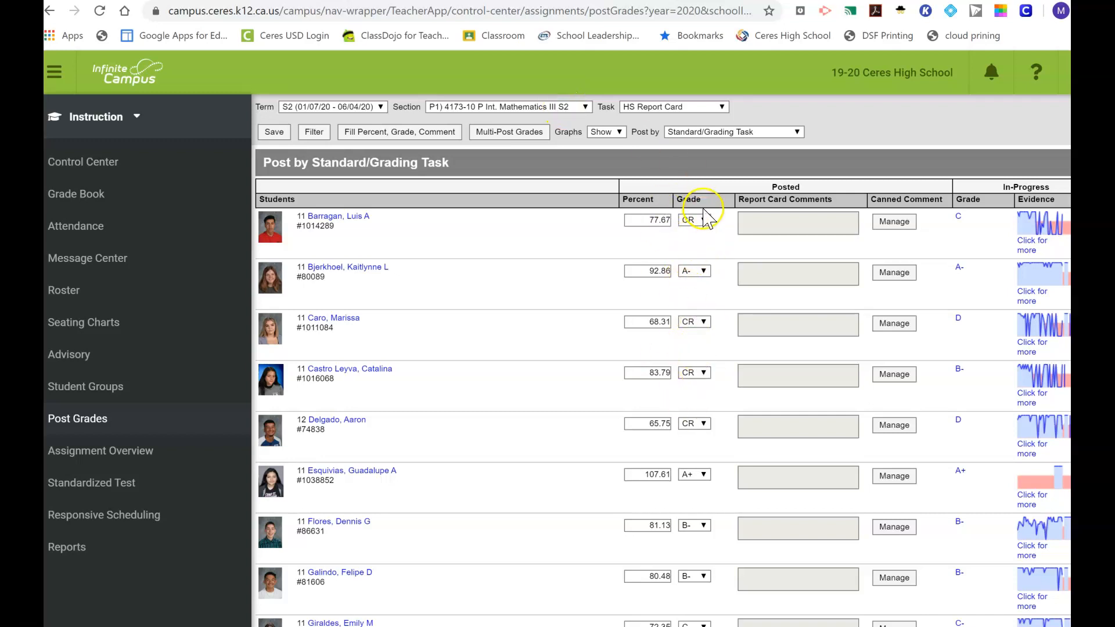
{"action": "left_click", "coordinate": [540, 106]}
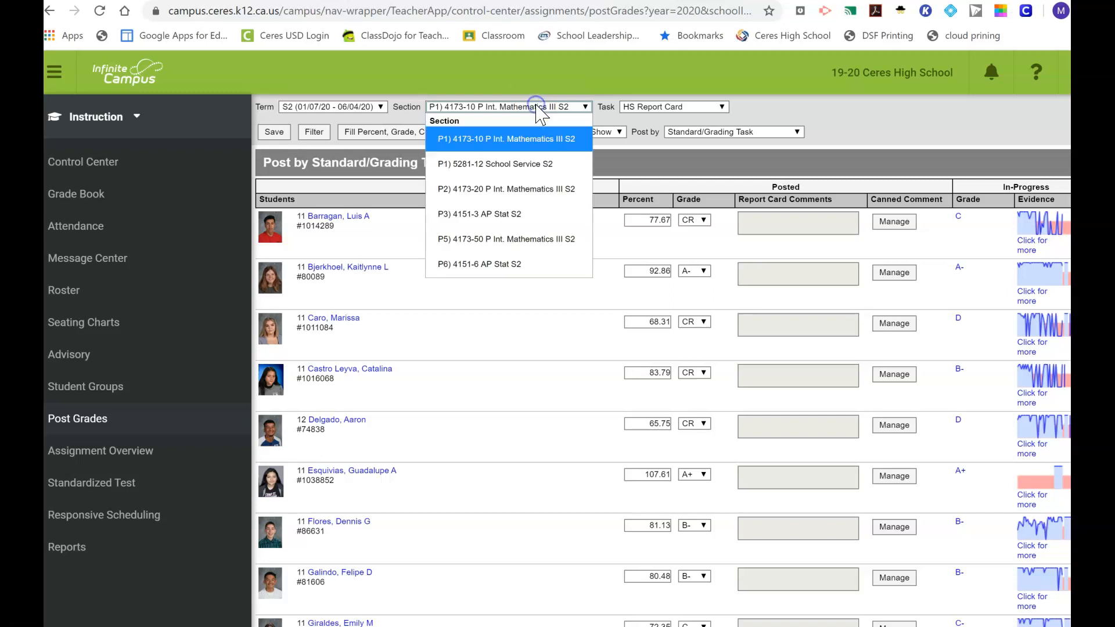
{"action": "left_click", "coordinate": [514, 188]}
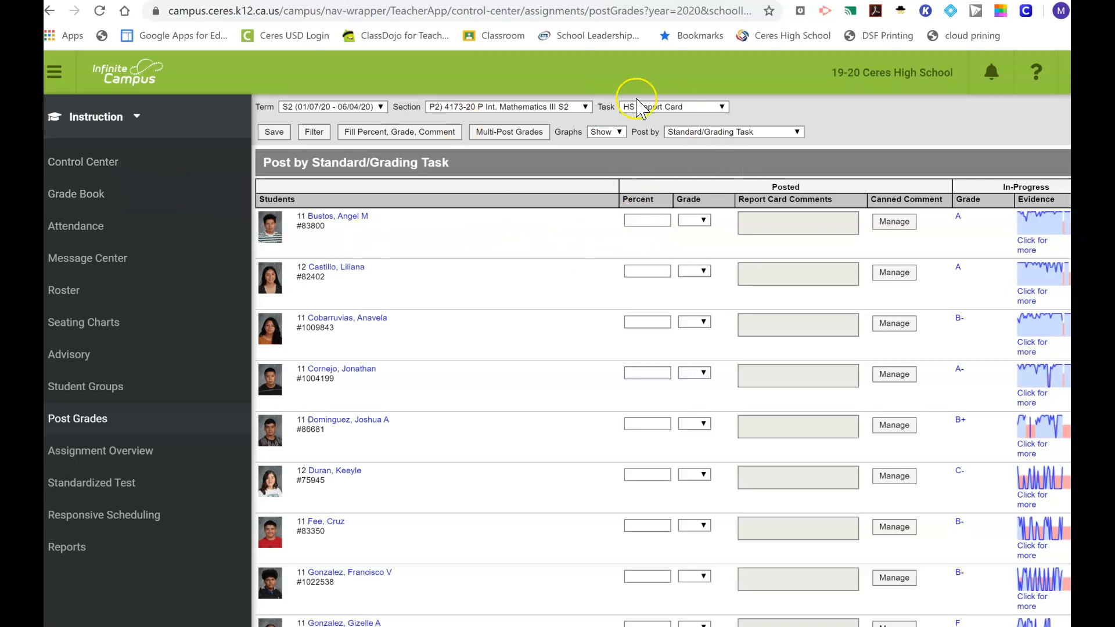
Post the in-progress grades of section P2) 4173-20 from the Grade Book to S2 HS Report Card and save them
{"action": "left_click", "coordinate": [89, 198]}
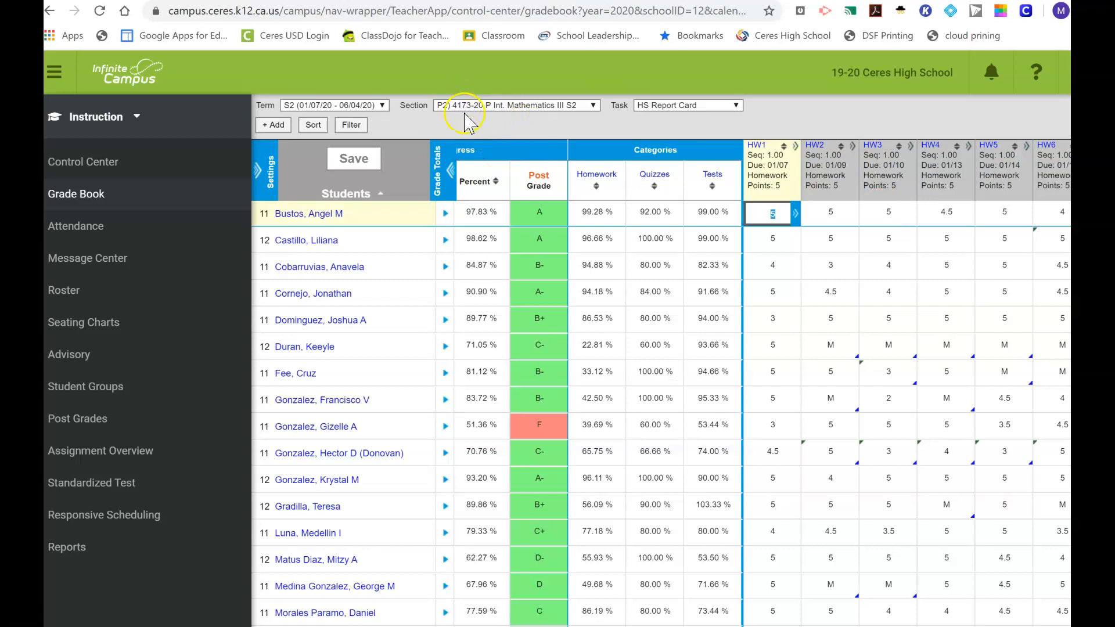
{"action": "left_click", "coordinate": [538, 180]}
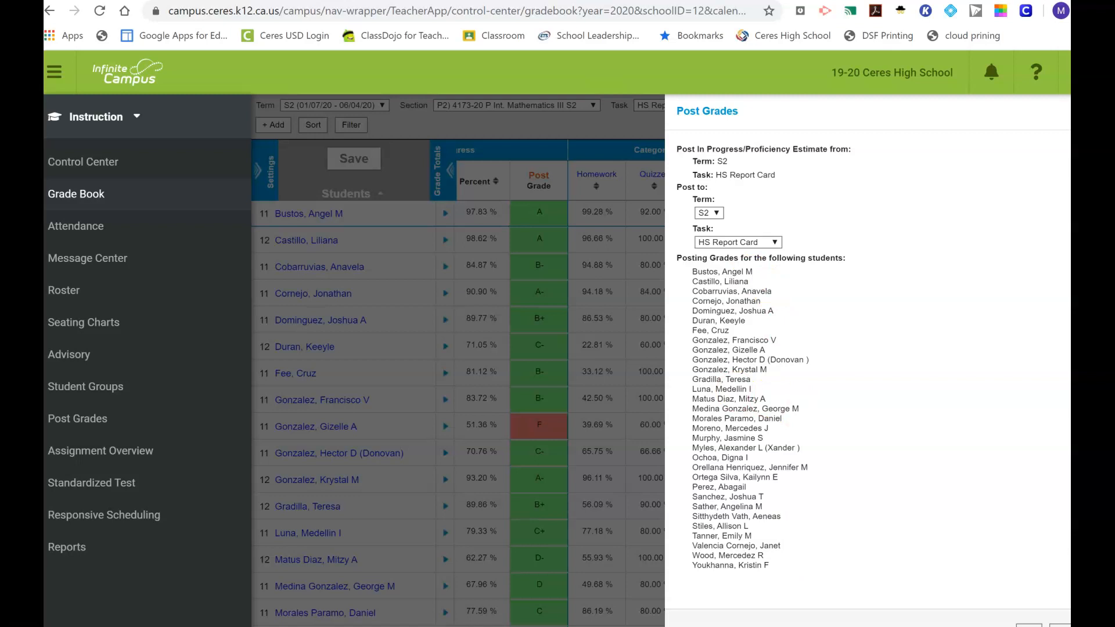
{"action": "left_click", "coordinate": [1028, 626]}
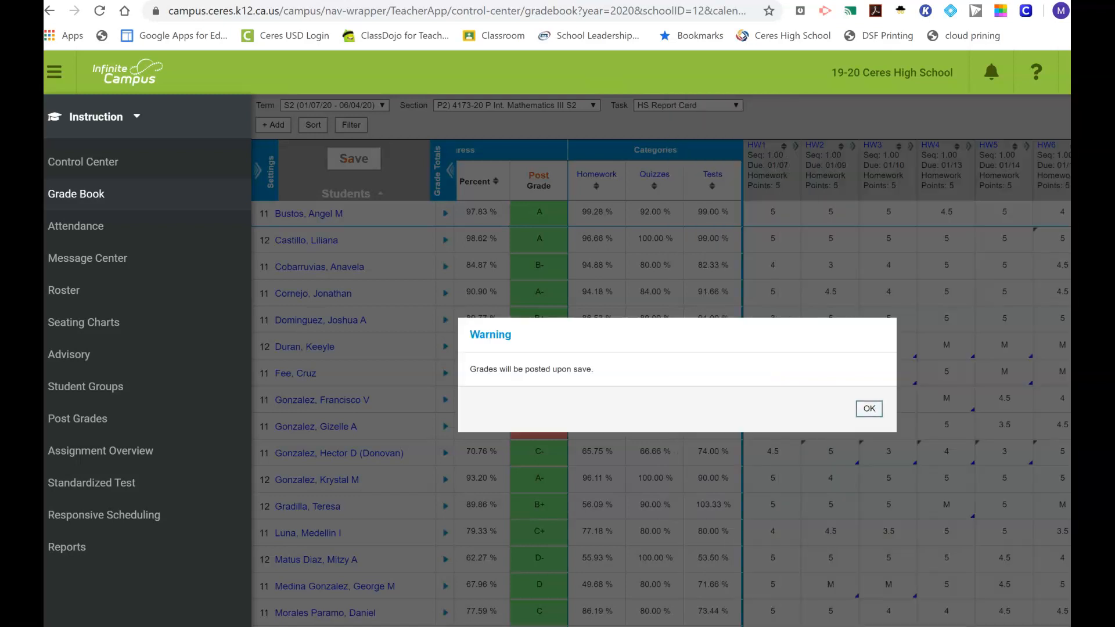
{"action": "left_click", "coordinate": [869, 409]}
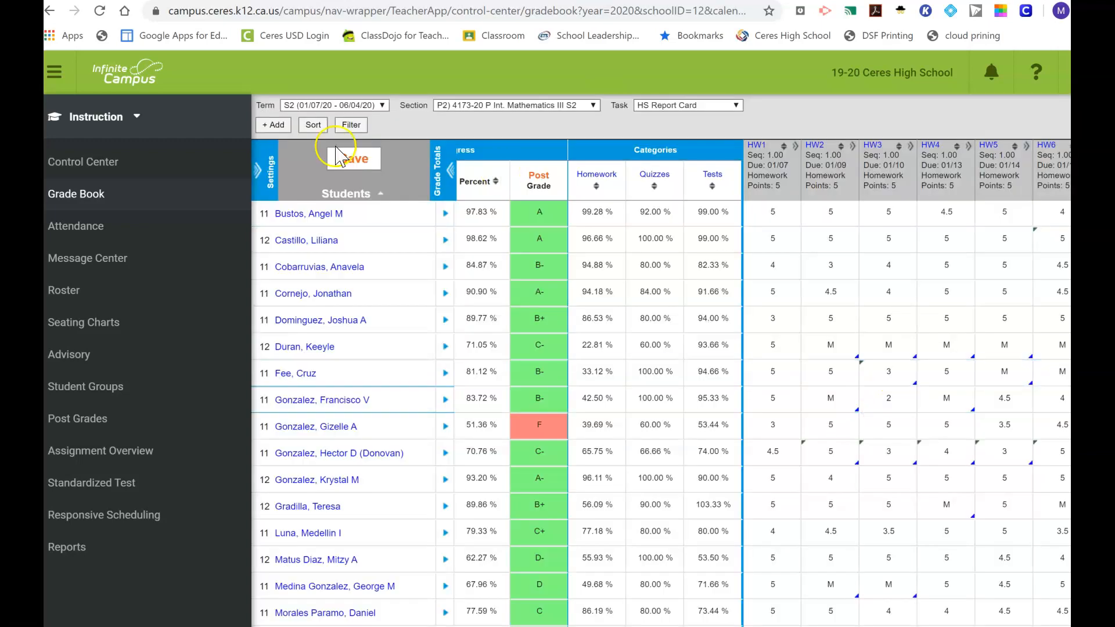
{"action": "left_click", "coordinate": [353, 161]}
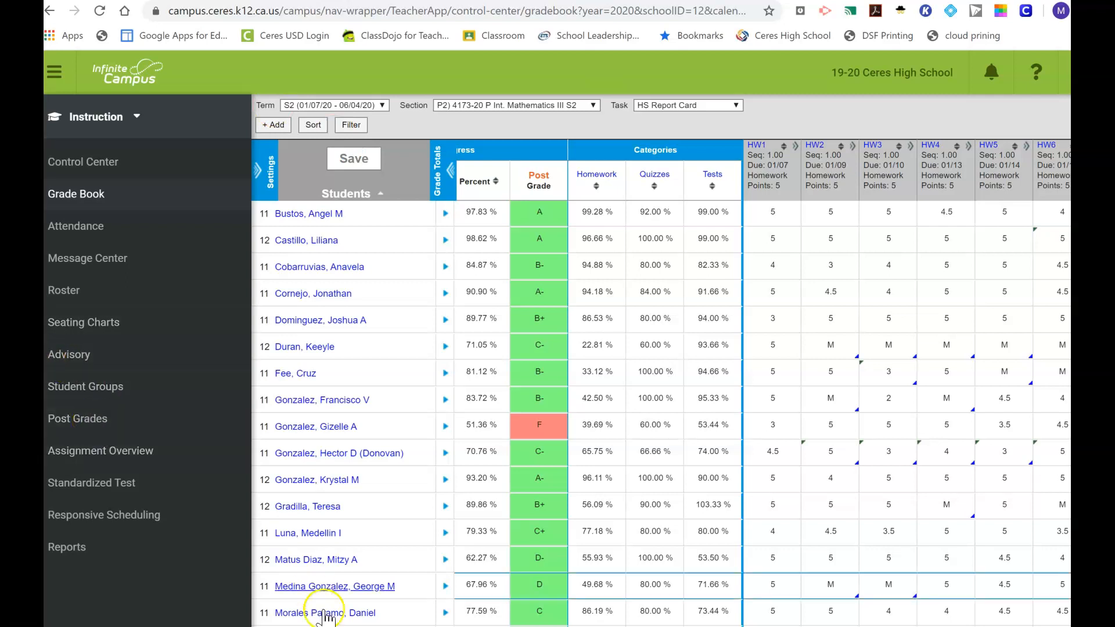
Open the Post Grades page and set the posted grade of the student with 84.87 % to CR
{"action": "scroll", "coordinate": [762, 412], "scroll_direction": "left", "scroll_amount": 6}
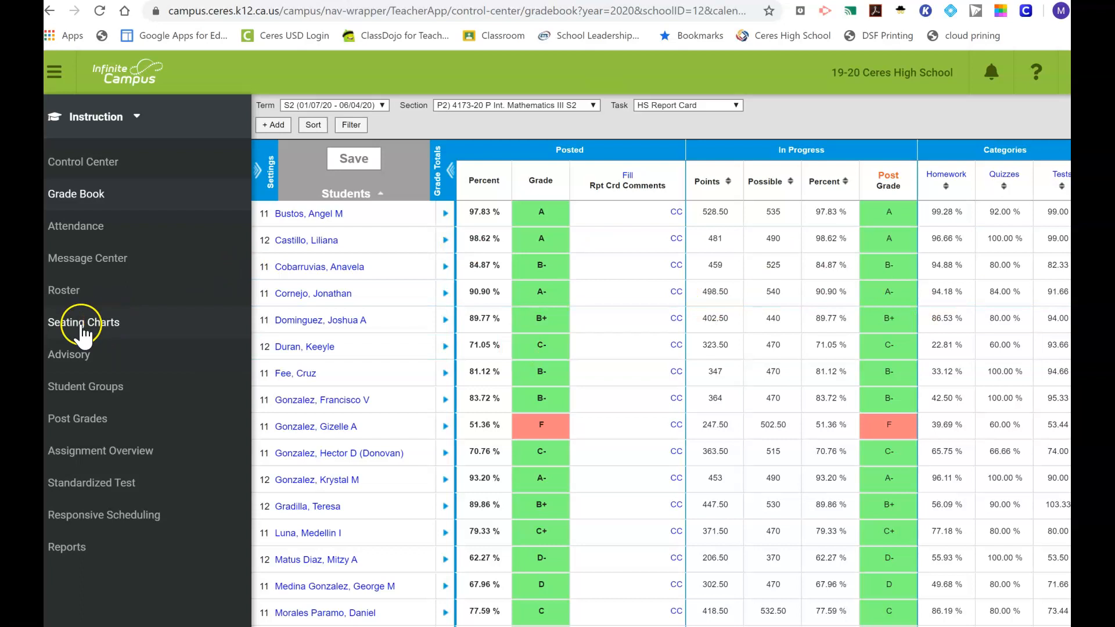
{"action": "left_click", "coordinate": [77, 423]}
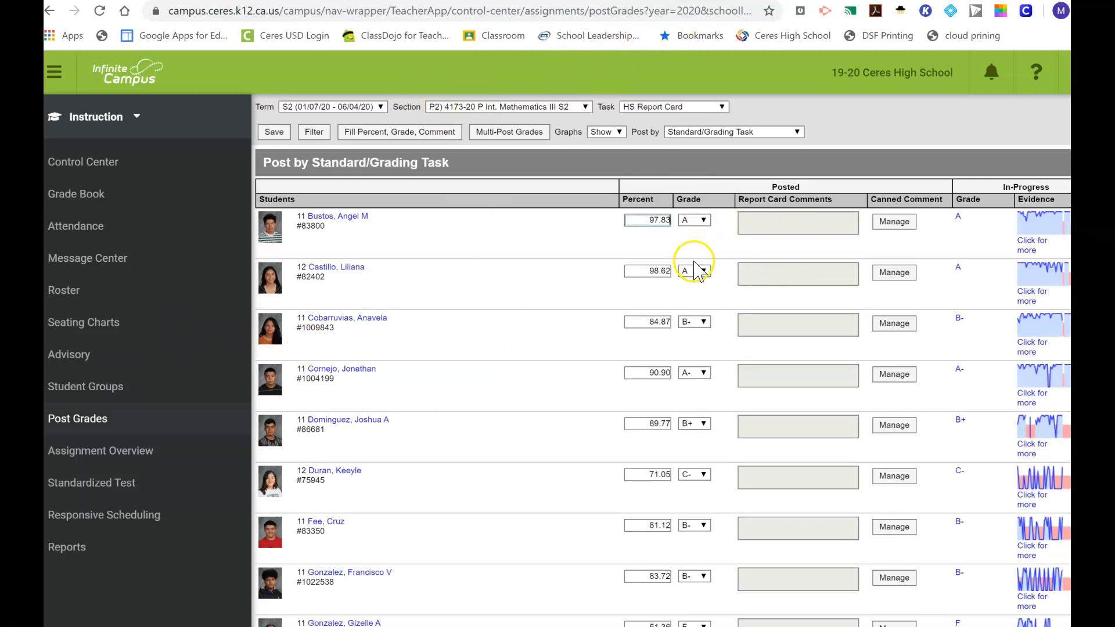
{"action": "left_click", "coordinate": [702, 323]}
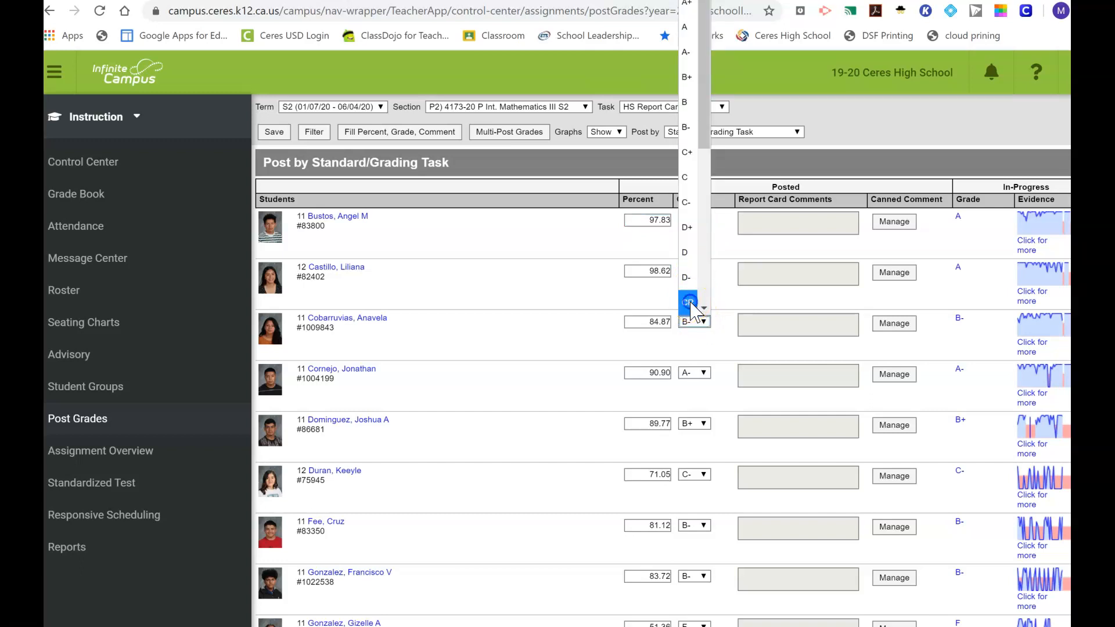
{"action": "left_click", "coordinate": [689, 308]}
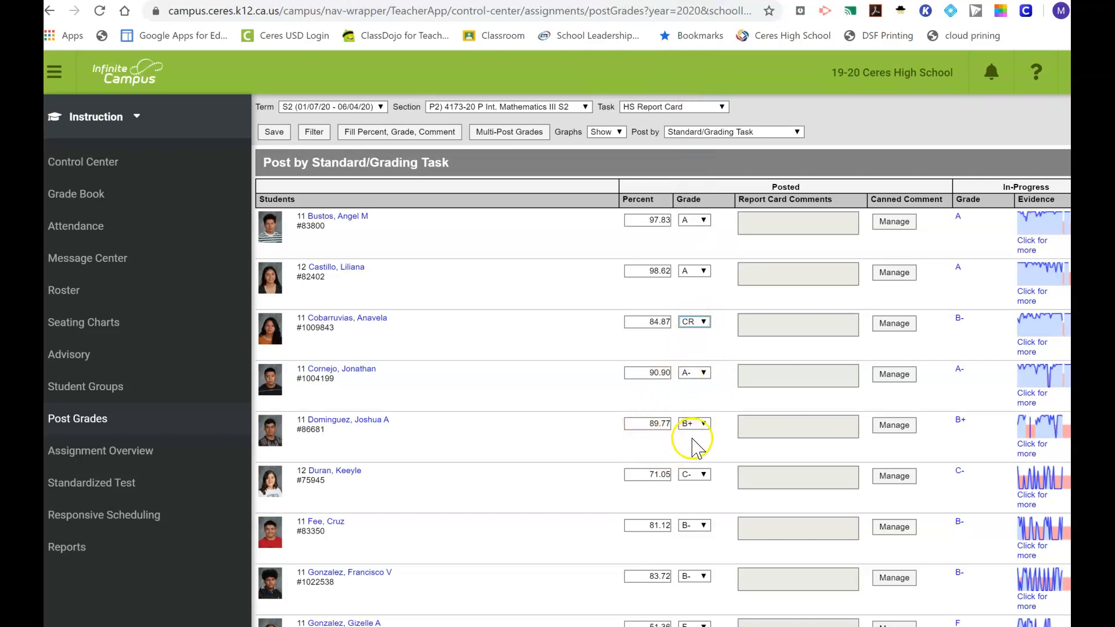
Set the posted grade of the student with 71.05 % to CR
{"action": "scroll", "coordinate": [704, 438], "scroll_direction": "down", "scroll_amount": 2}
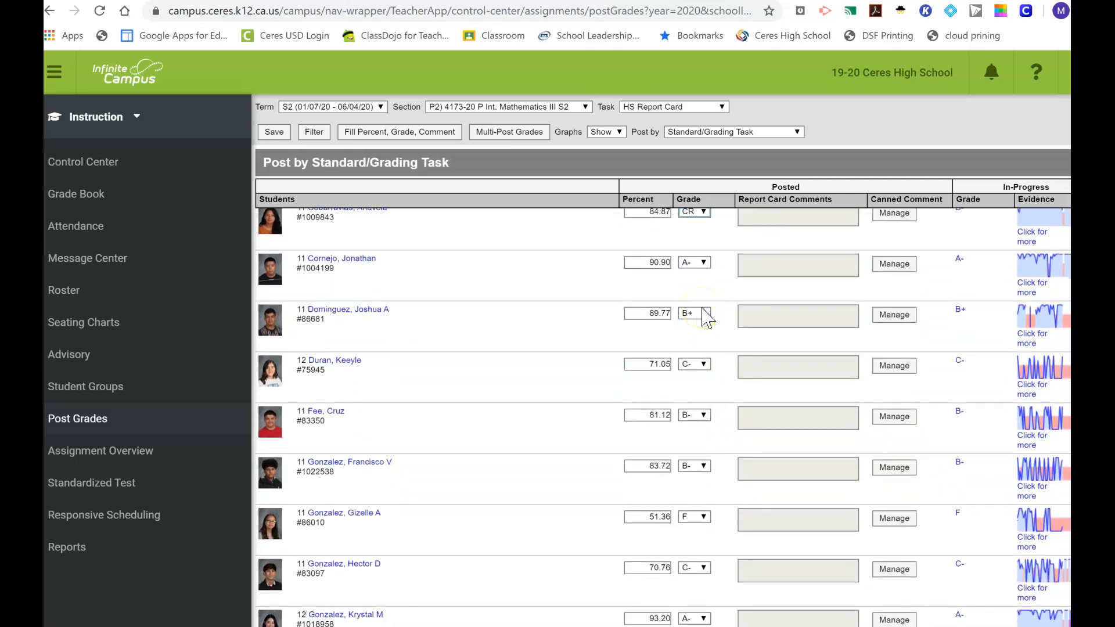
{"action": "left_click", "coordinate": [697, 324]}
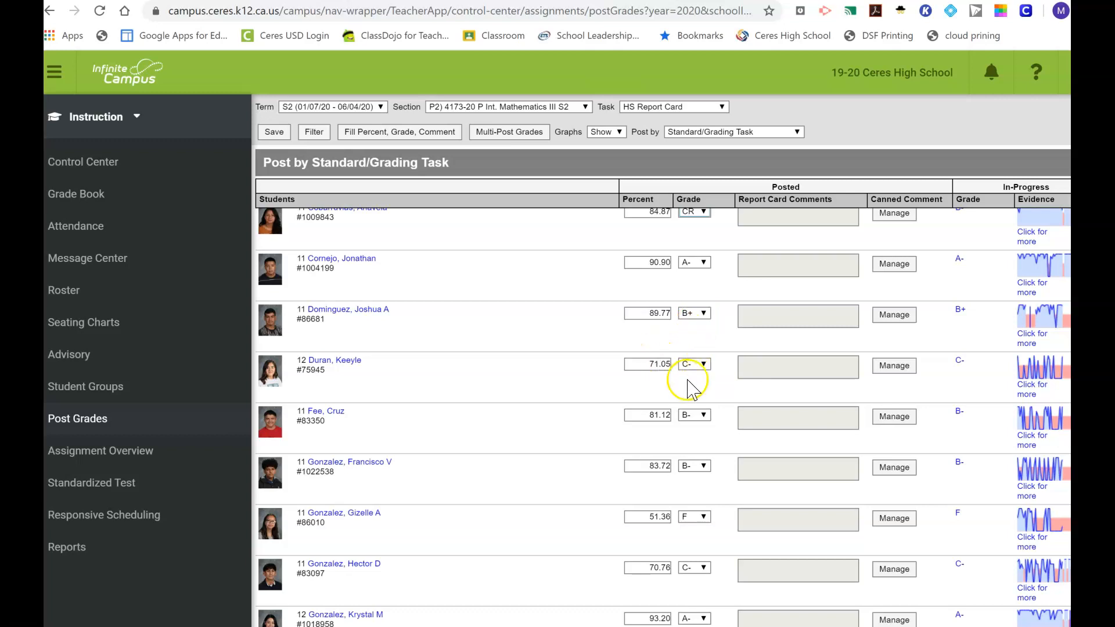
{"action": "left_click", "coordinate": [703, 365]}
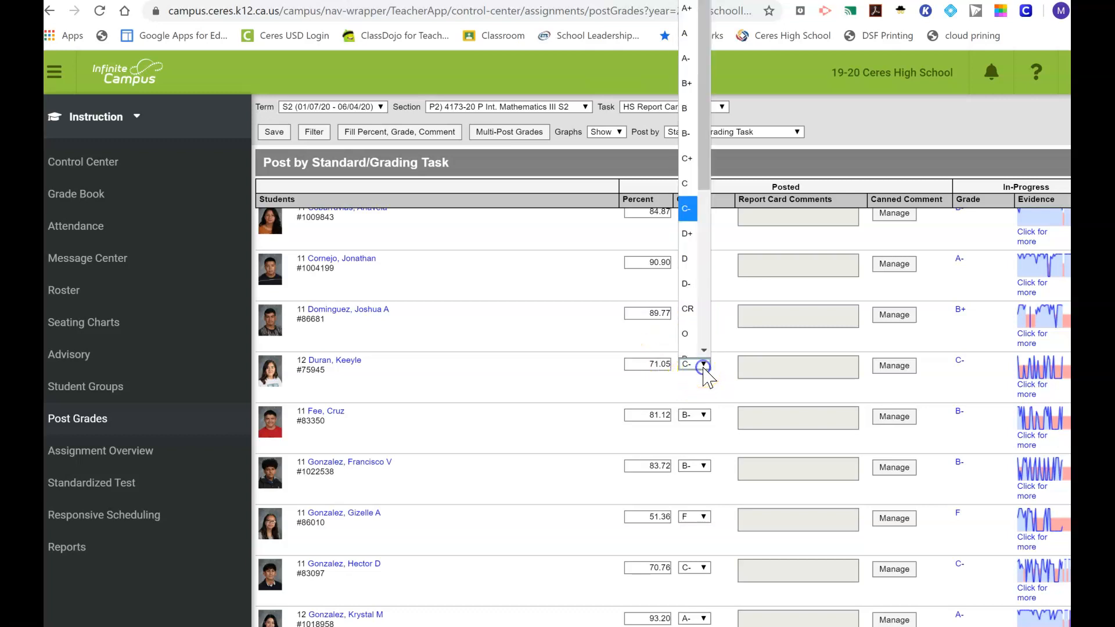
{"action": "left_click", "coordinate": [694, 317]}
Set the posted grade of the failing student with 51.36 % to NC and that of the student with 70.76 % to CR
{"action": "scroll", "coordinate": [688, 418], "scroll_direction": "down", "scroll_amount": 2}
{"action": "left_click", "coordinate": [702, 425]}
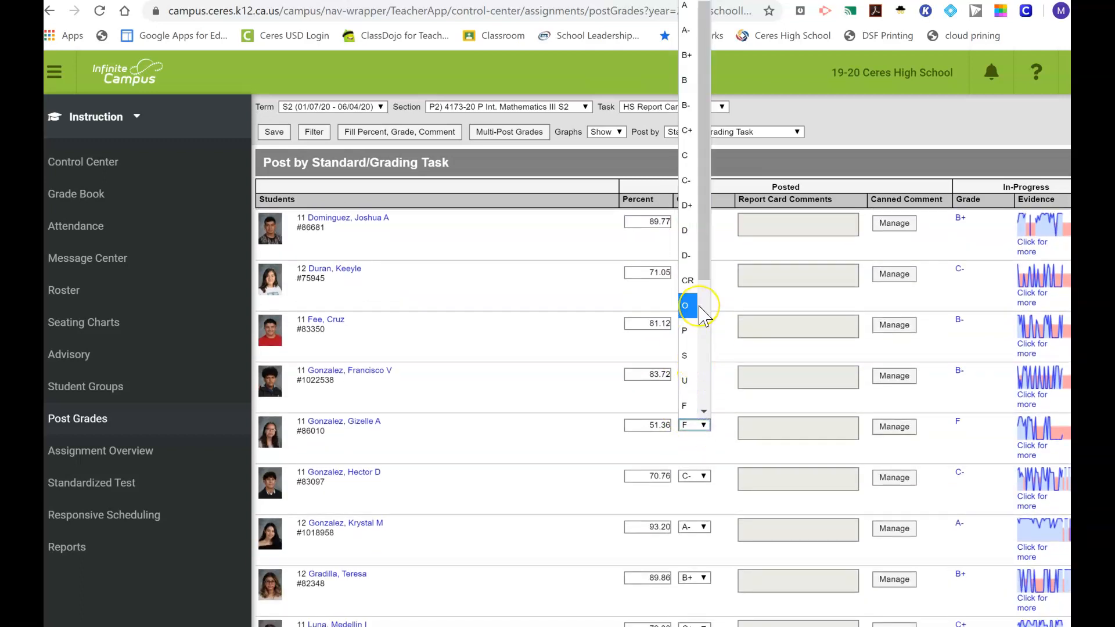
{"action": "scroll", "coordinate": [699, 305], "scroll_direction": "down", "scroll_amount": 2}
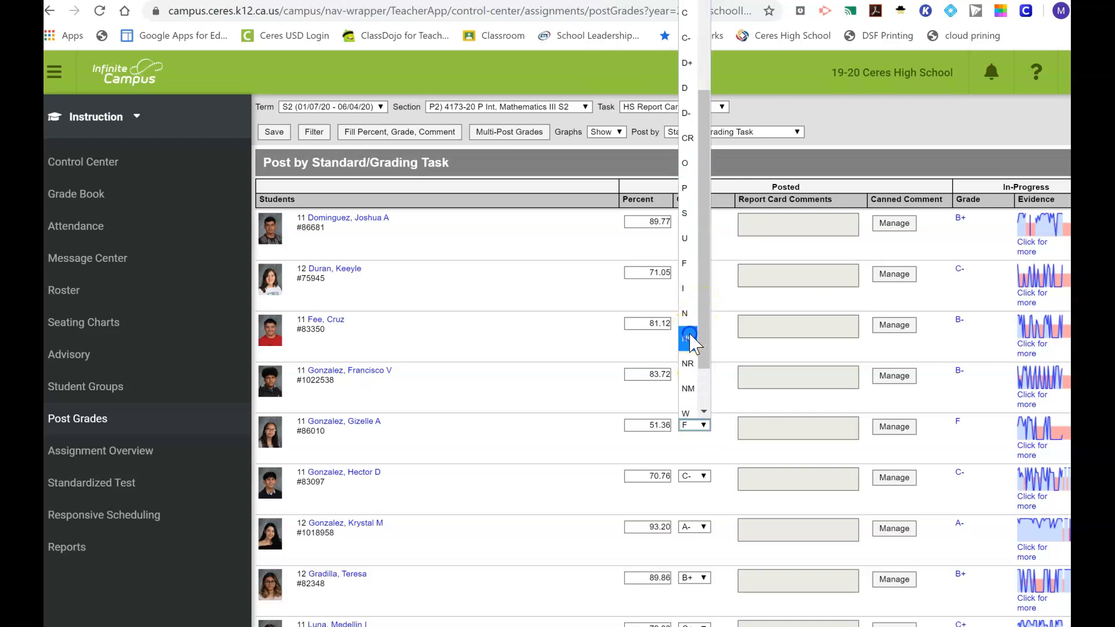
{"action": "left_click", "coordinate": [694, 343]}
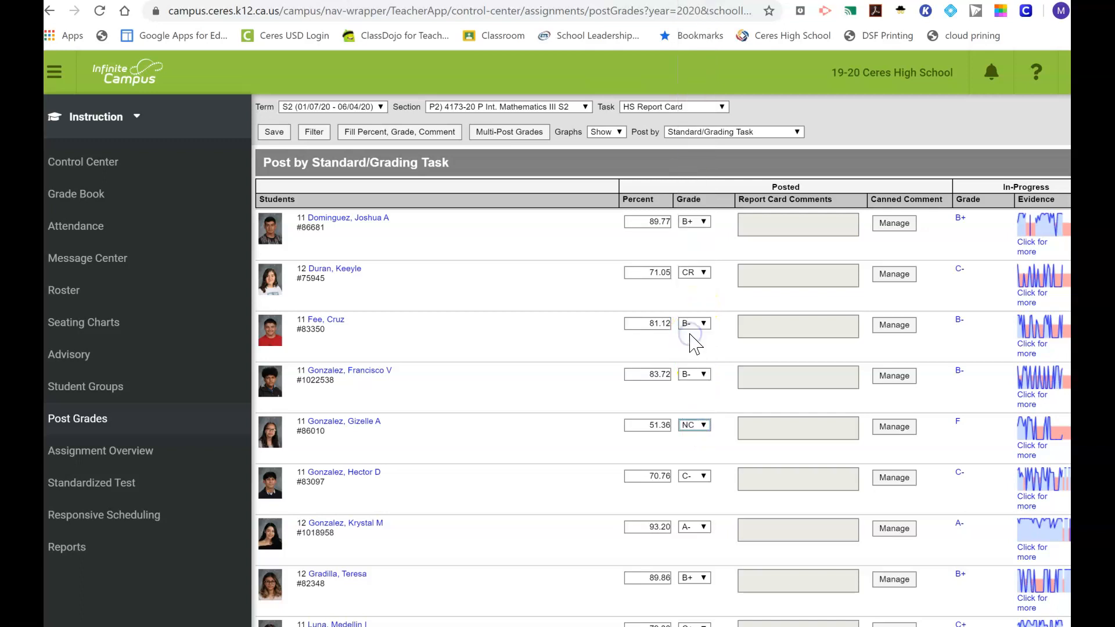
{"action": "left_click", "coordinate": [693, 476]}
{"action": "key", "text": "c"}
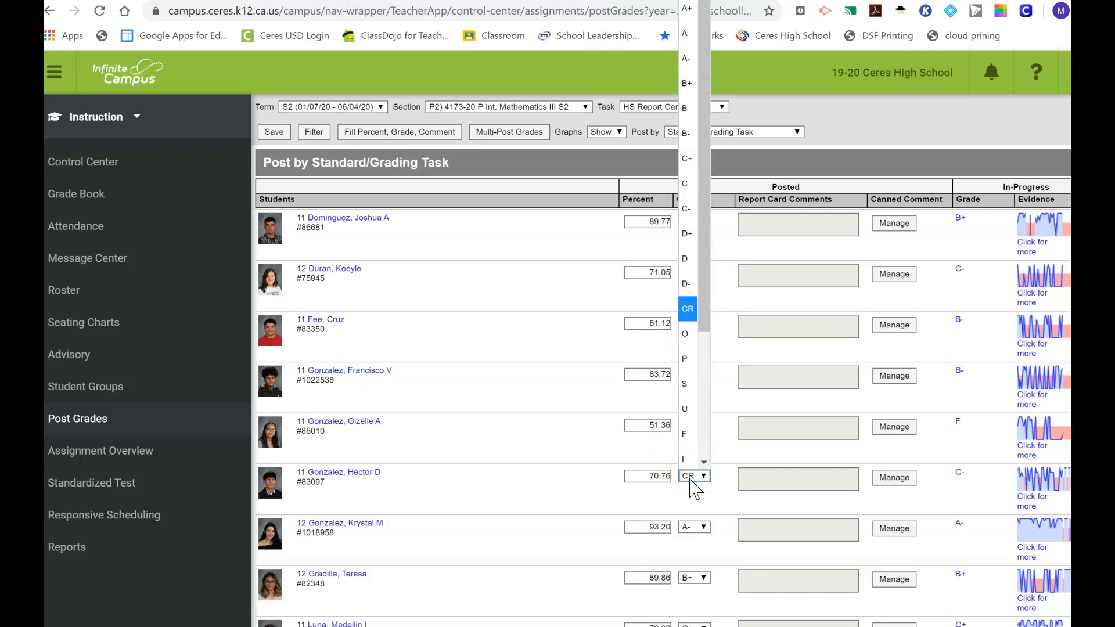
{"action": "key", "text": "Return"}
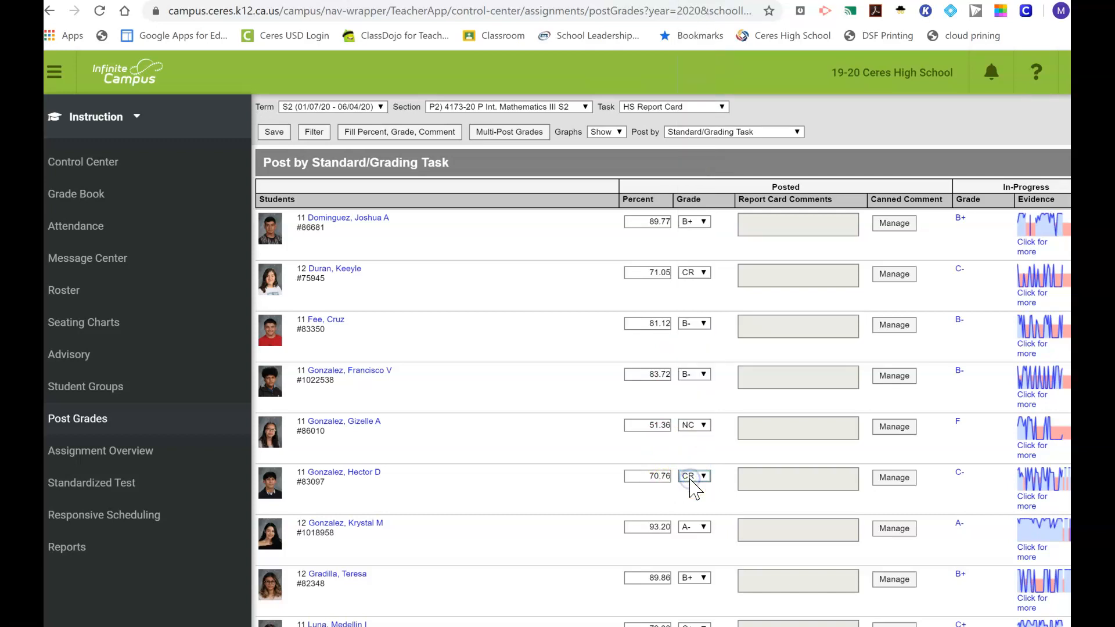
Set the posted grade of the failing student with 47.40 % to NC
{"action": "scroll", "coordinate": [696, 534], "scroll_direction": "down", "scroll_amount": 2}
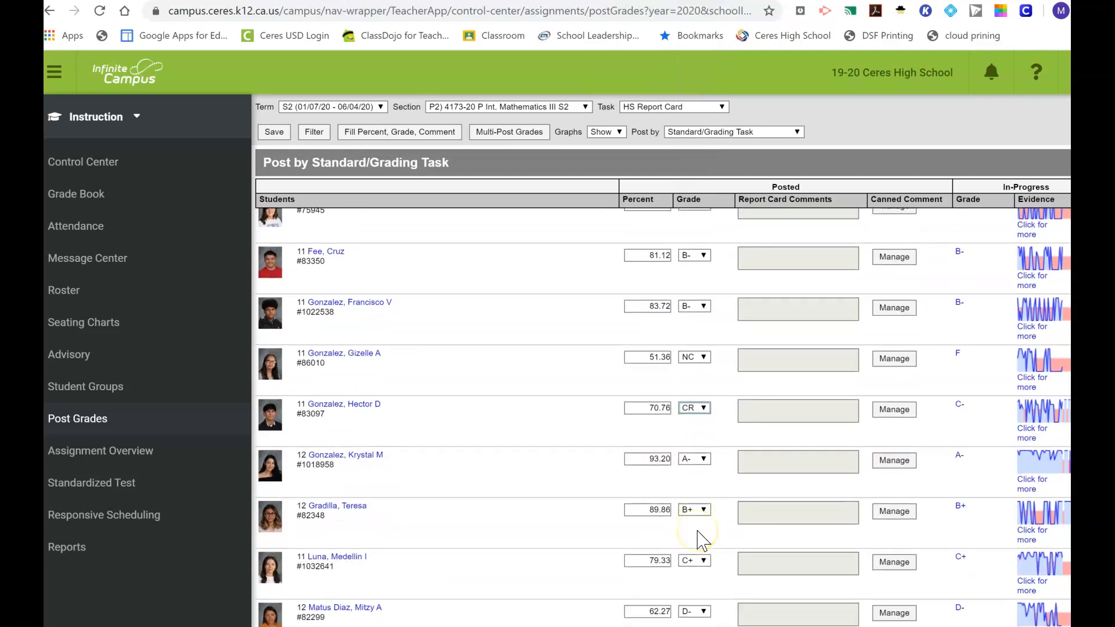
{"action": "scroll", "coordinate": [697, 531], "scroll_direction": "down", "scroll_amount": 4}
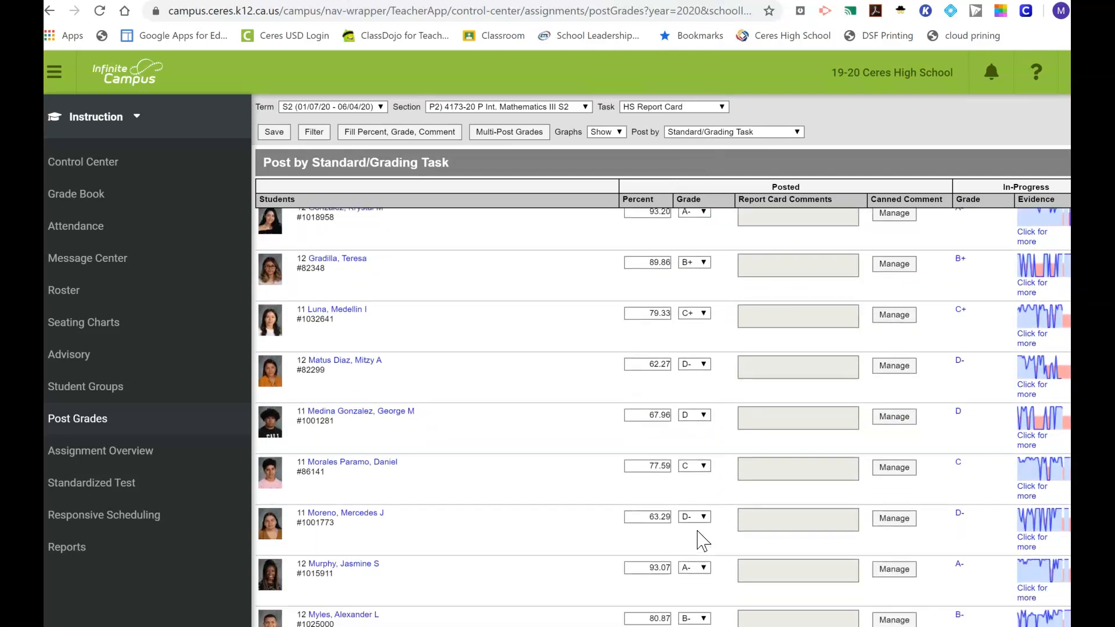
{"action": "scroll", "coordinate": [702, 537], "scroll_direction": "down", "scroll_amount": 3}
{"action": "left_click", "coordinate": [700, 479]}
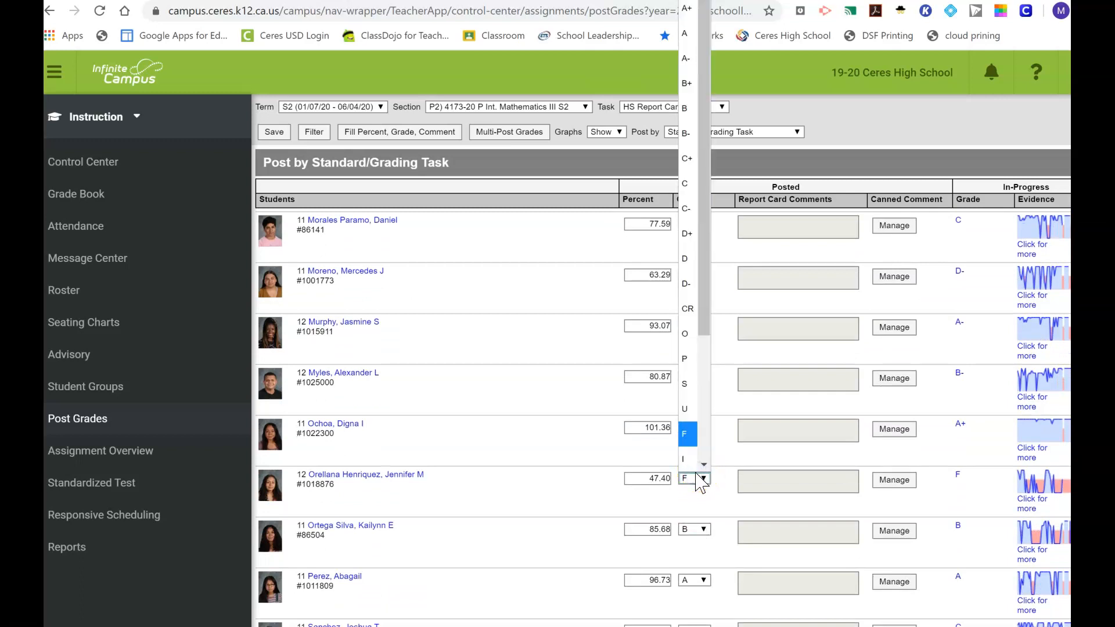
{"action": "key", "text": "n"}
{"action": "key", "text": "c"}
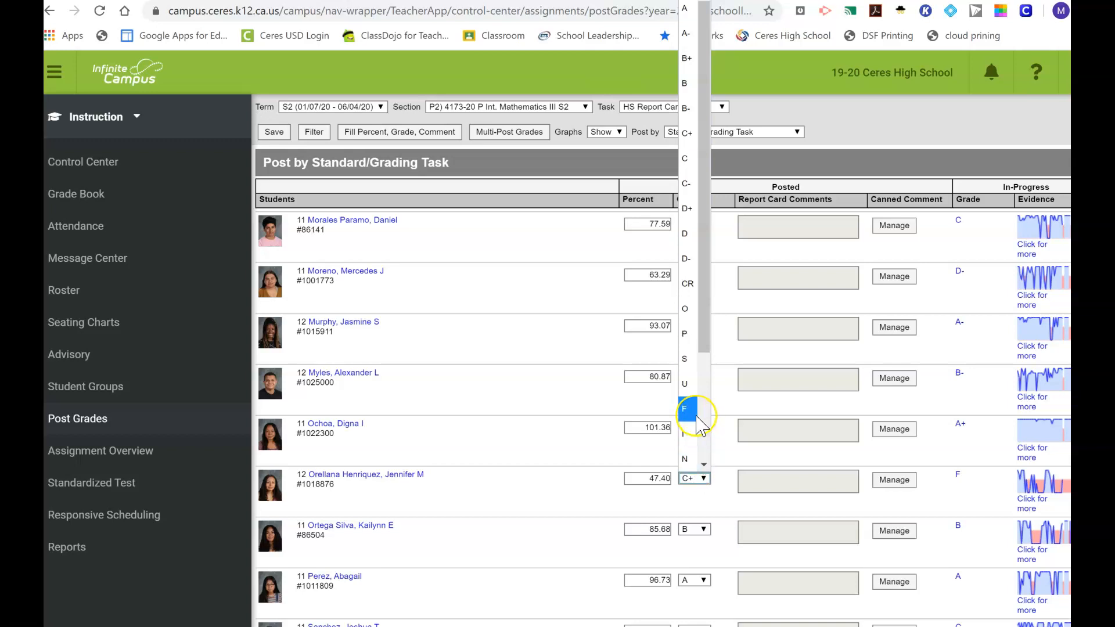
{"action": "scroll", "coordinate": [697, 412], "scroll_direction": "down", "scroll_amount": 2}
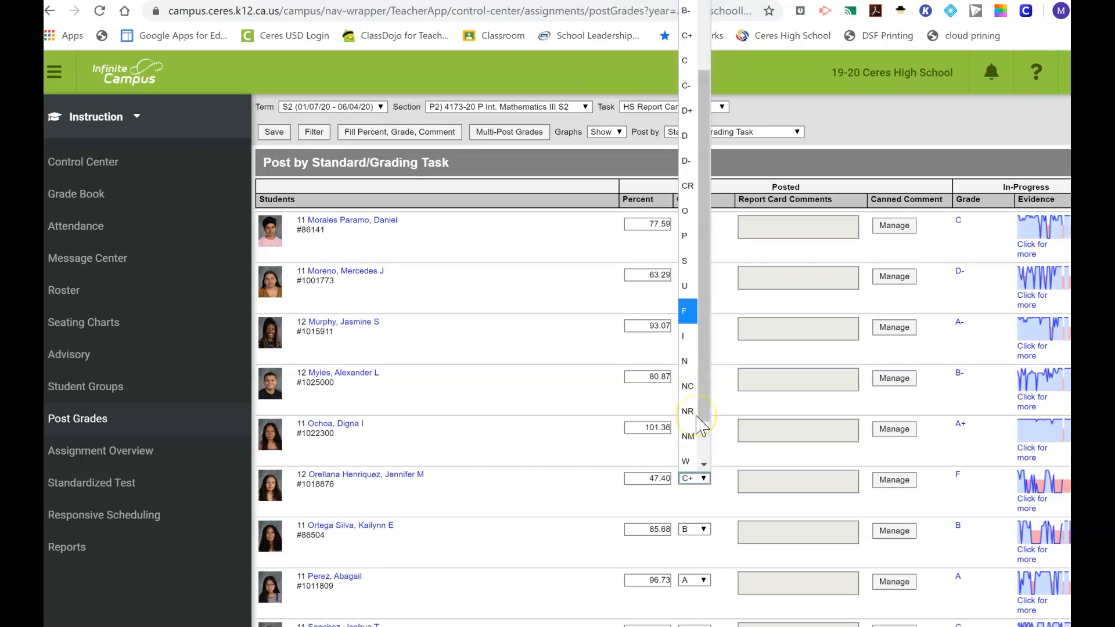
{"action": "left_click", "coordinate": [691, 387]}
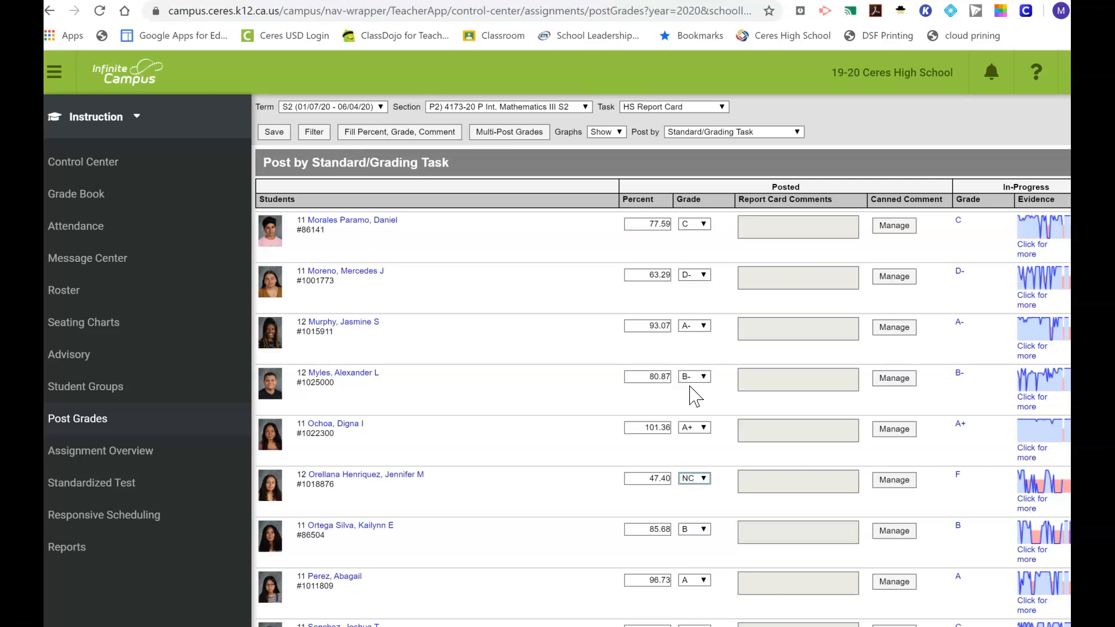
{"action": "scroll", "coordinate": [591, 494], "scroll_direction": "down", "scroll_amount": 2}
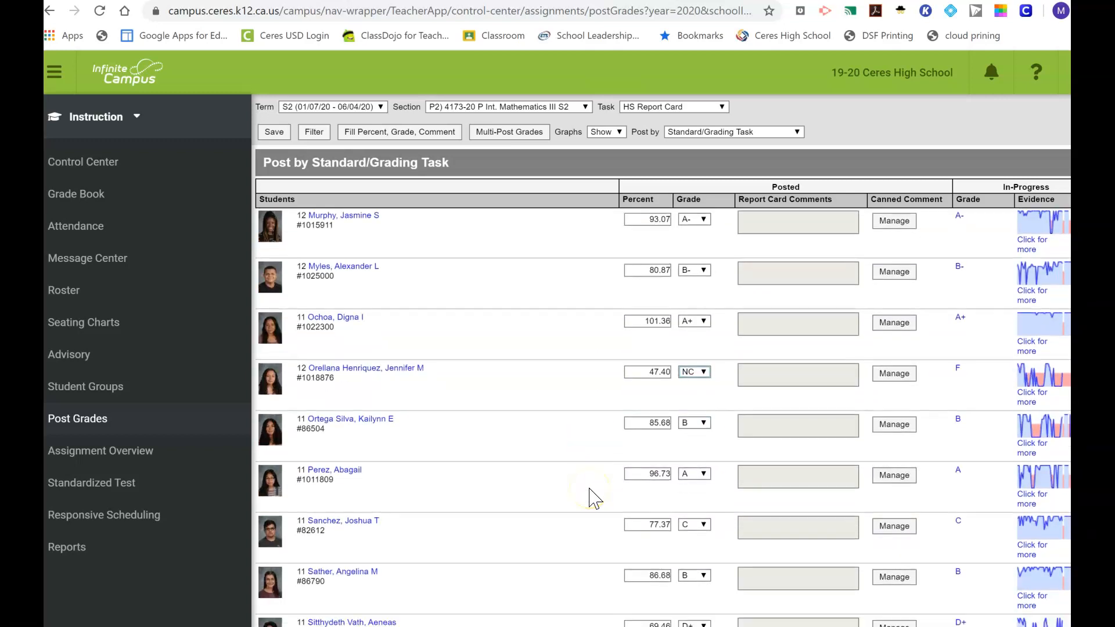
{"action": "scroll", "coordinate": [591, 494], "scroll_direction": "down", "scroll_amount": 5}
{"action": "scroll", "coordinate": [590, 494], "scroll_direction": "up", "scroll_amount": 15}
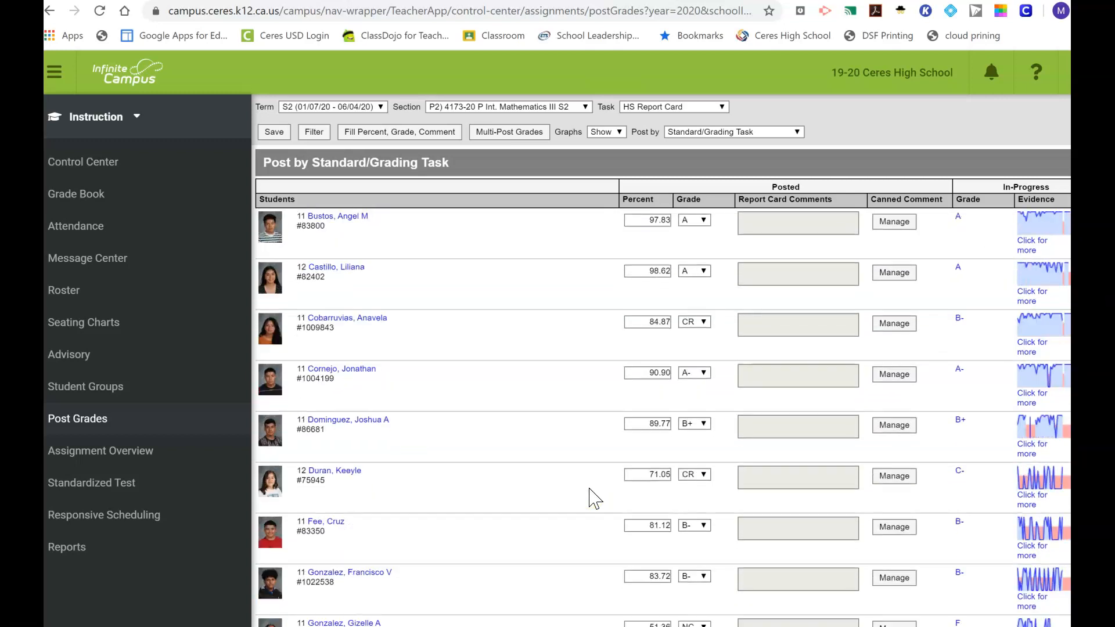